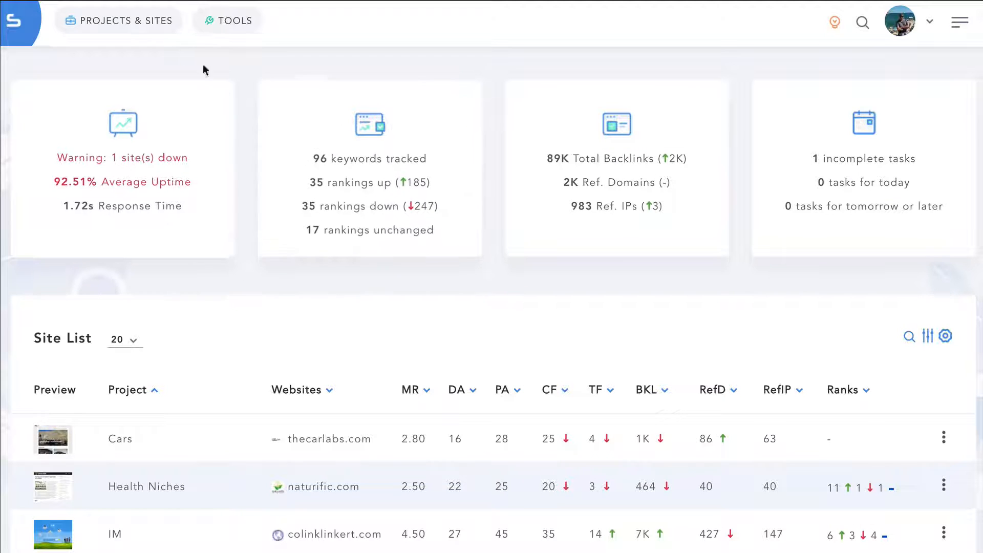
# Step: Open the Site Manager and bring up the site management page for serped.com
pyautogui.click(235, 36)
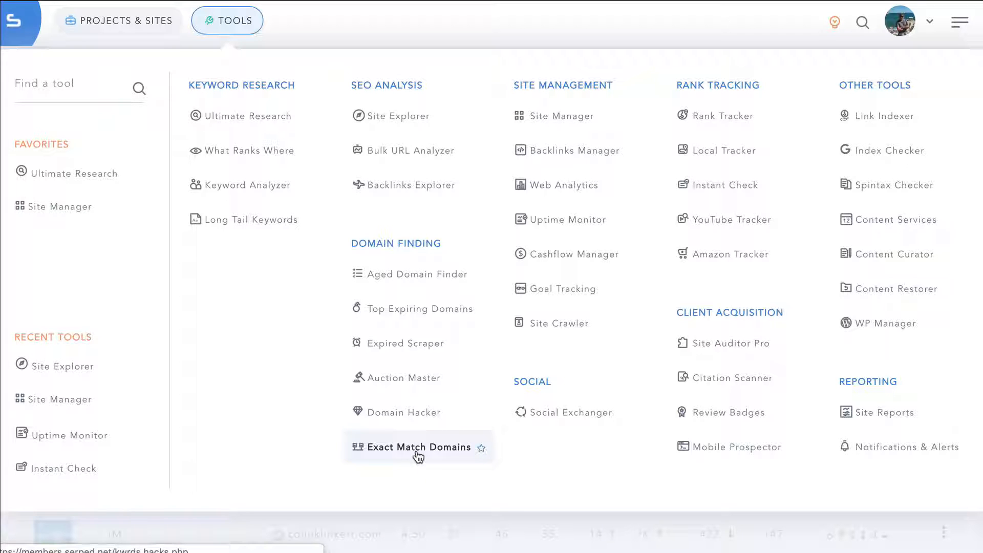
pyautogui.click(568, 120)
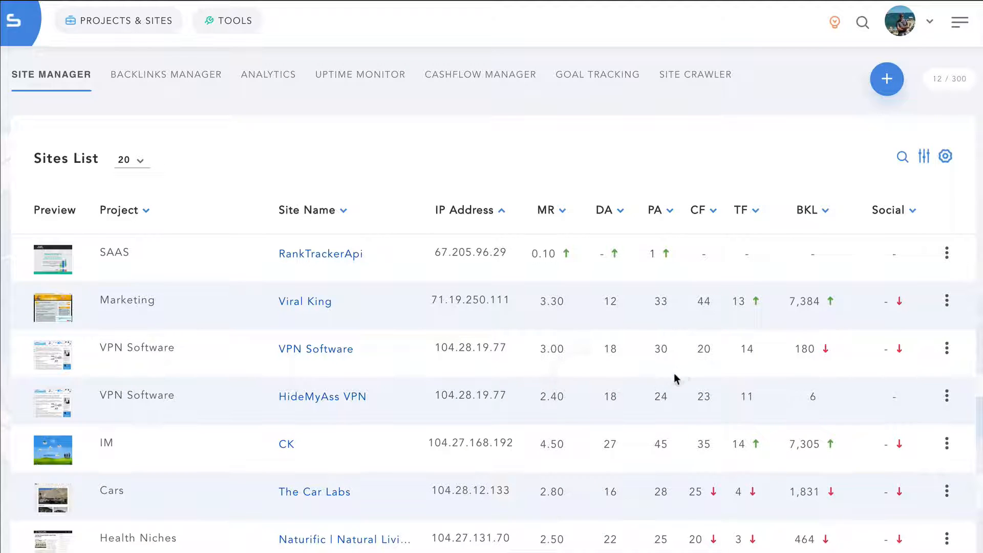
pyautogui.scroll(-6, 939, 364)
pyautogui.click(947, 345)
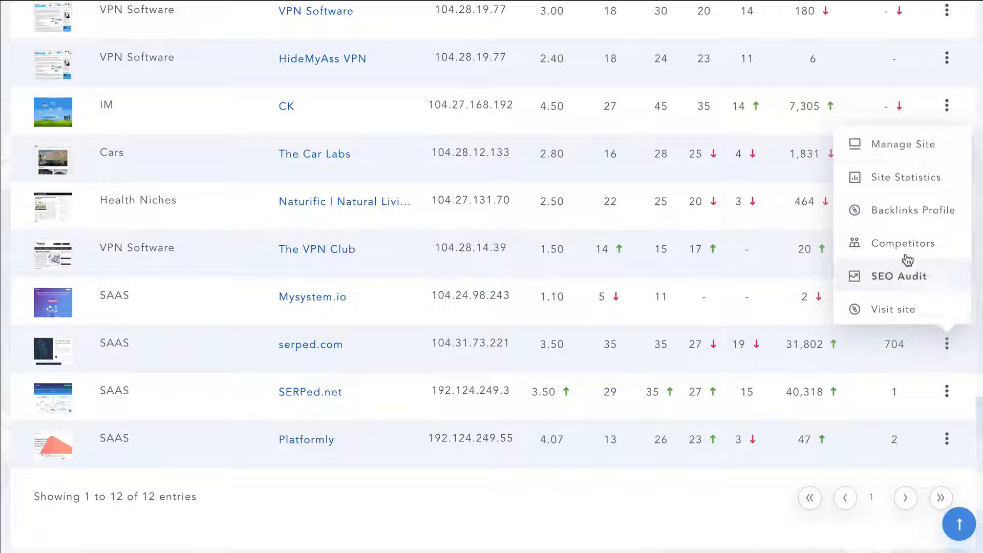
pyautogui.click(885, 149)
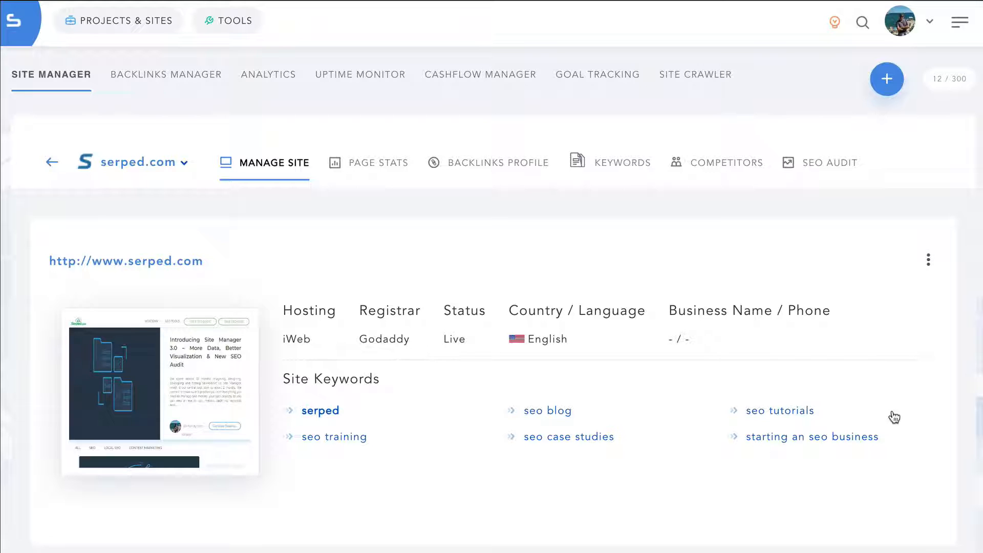
# Step: View the Trust Flow and Backlinks history graphs for serped.com, check the chart's export options, and close the graph
pyautogui.scroll(-10, 341, 170)
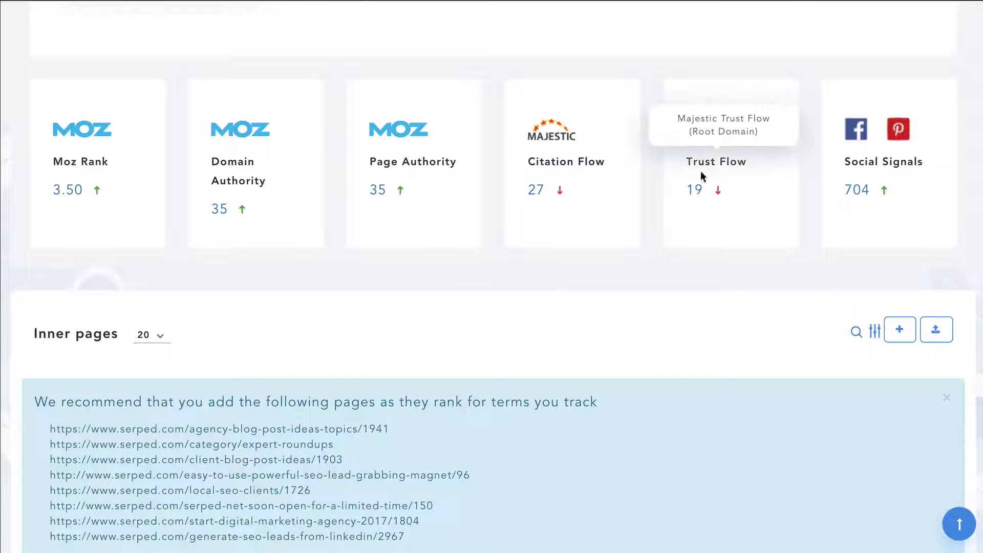
pyautogui.click(701, 194)
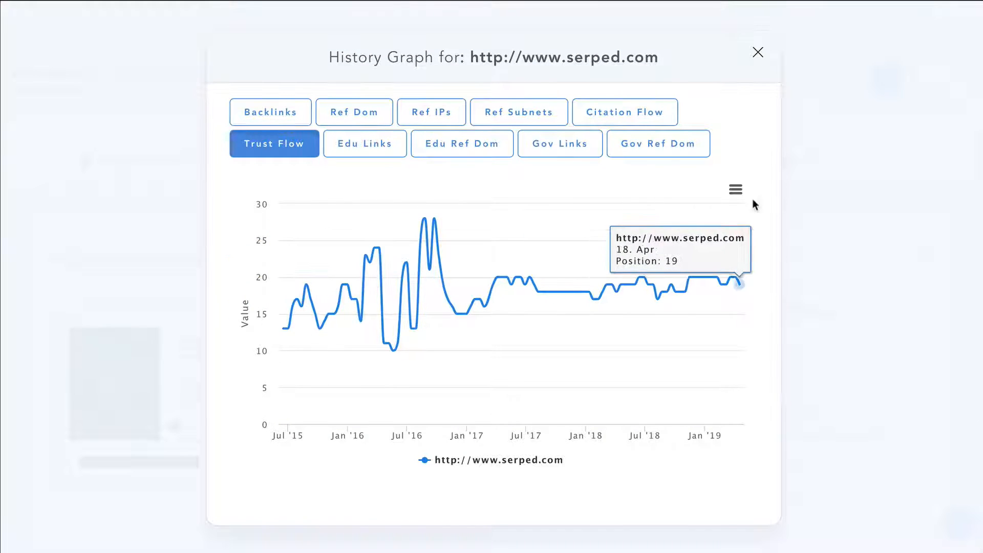
pyautogui.click(286, 119)
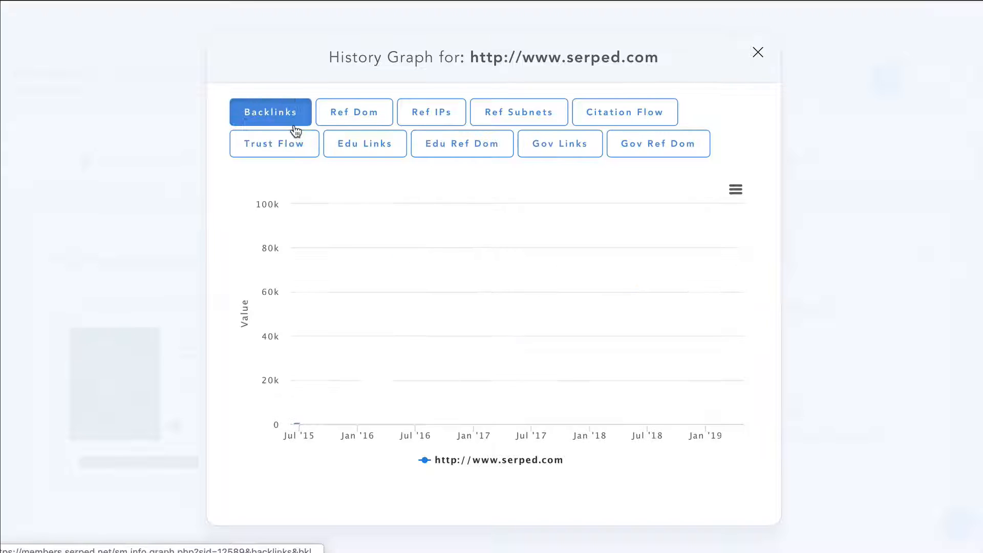
pyautogui.click(736, 188)
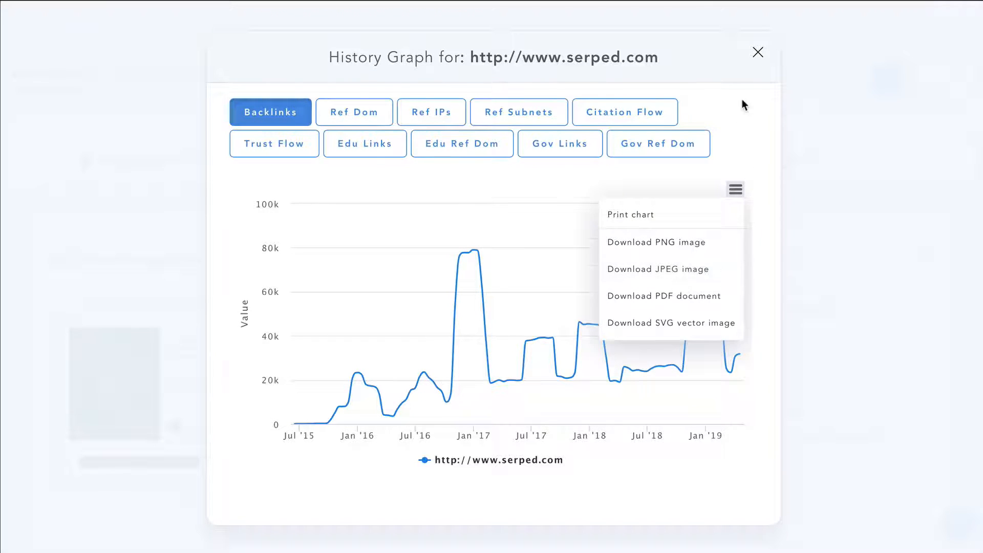
pyautogui.click(757, 52)
# Step: Sort the inner pages table of serped.com by trust flow, reversing the order once
pyautogui.scroll(-9, 960, 367)
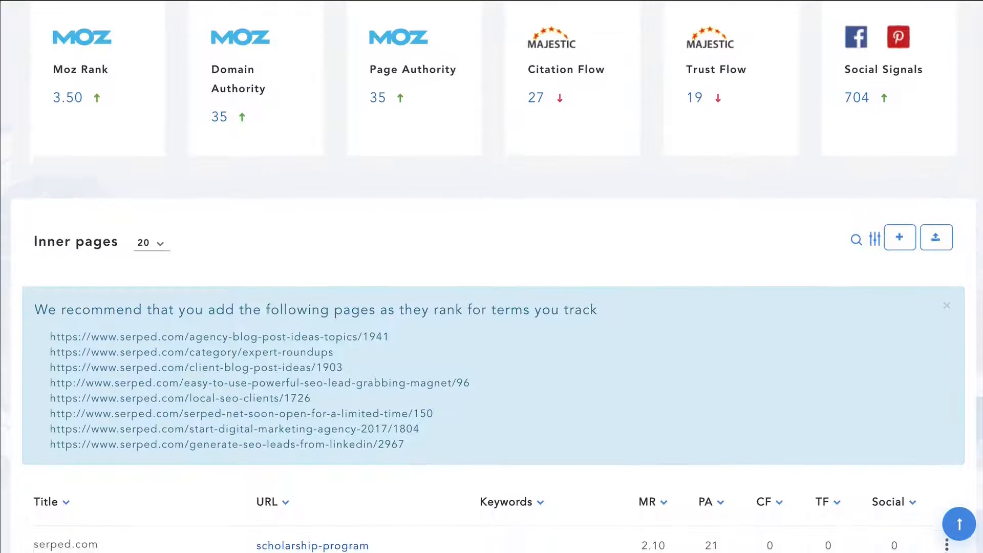
pyautogui.scroll(-3, 959, 367)
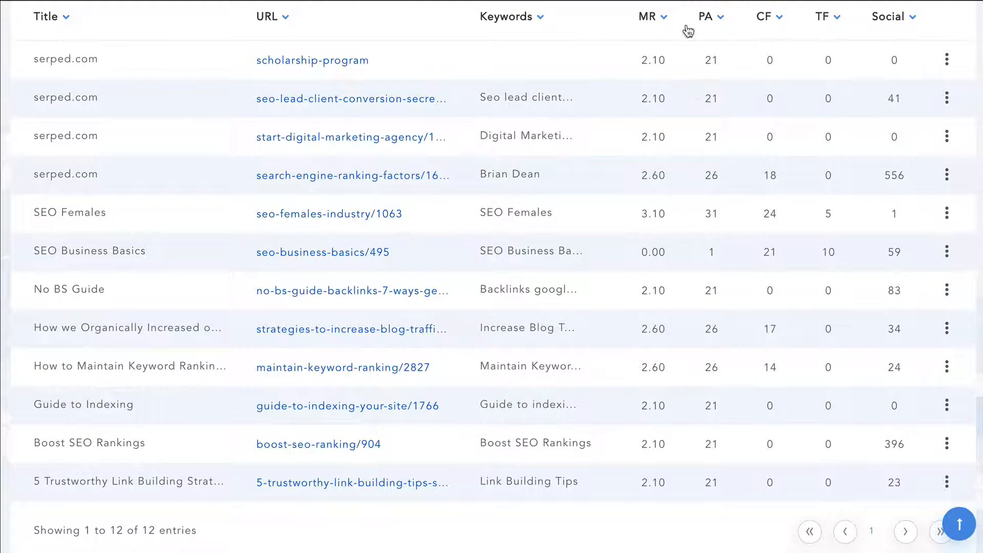
pyautogui.click(823, 18)
pyautogui.click(824, 18)
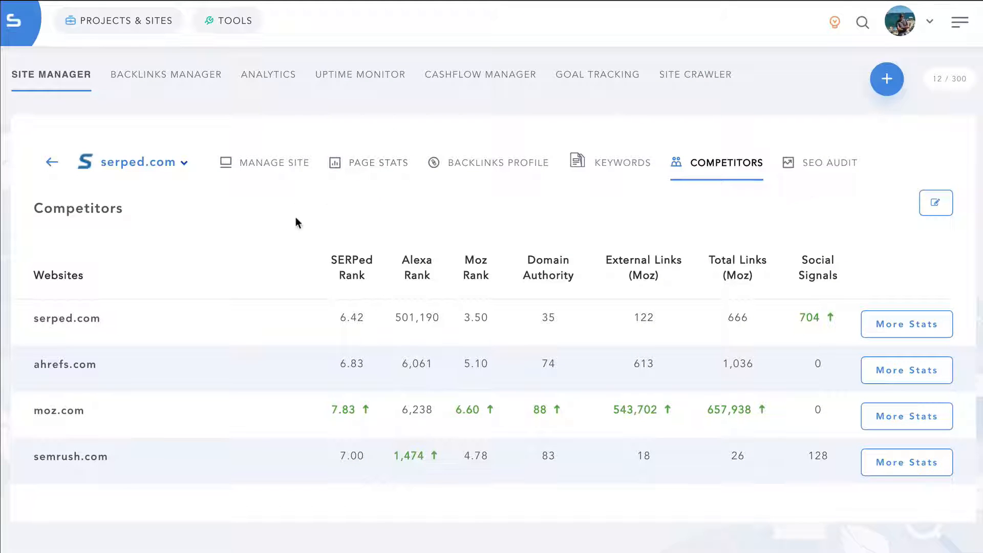
# Step: Open the Backlinks Manager for serped.com and review its quick summary and the columns of its backlinks table
pyautogui.click(176, 80)
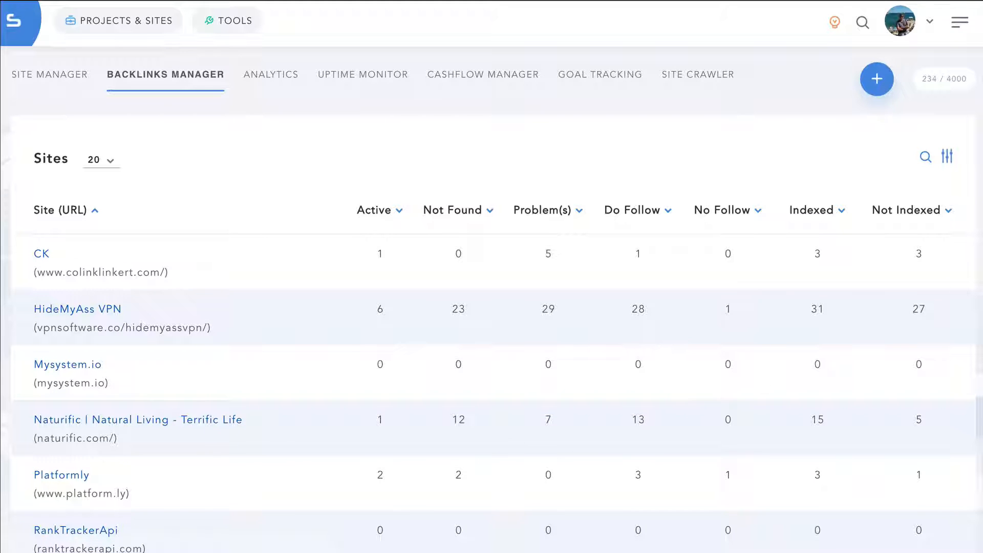
pyautogui.scroll(-7, 967, 450)
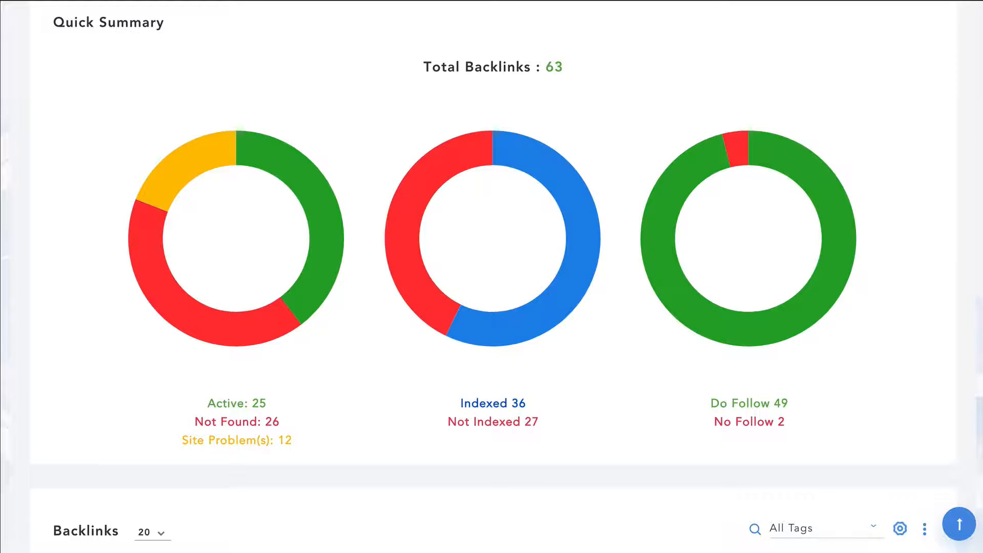
pyautogui.scroll(-7, 493, 277)
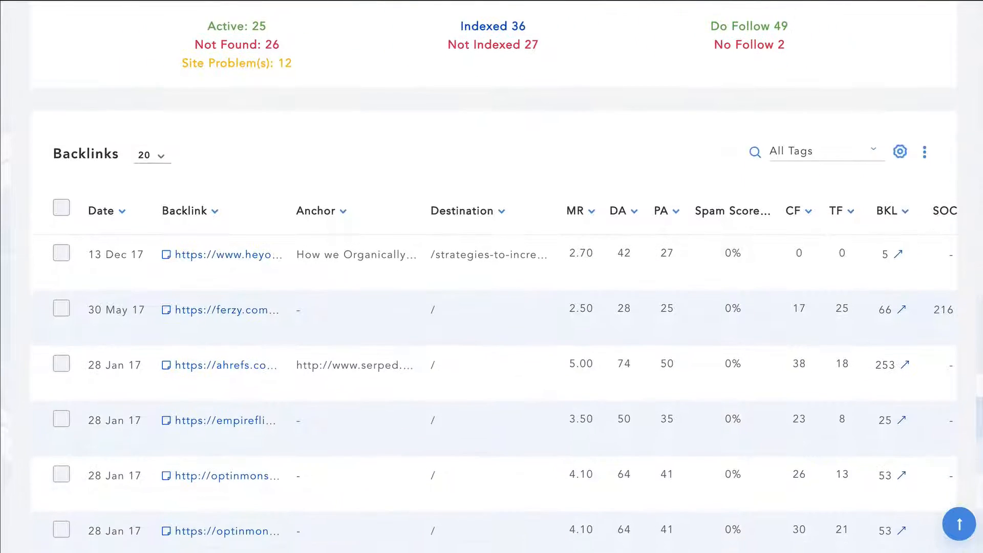
pyautogui.scroll(-3, 981, 110)
pyautogui.scroll(2, 982, 109)
pyautogui.scroll(-1, 981, 109)
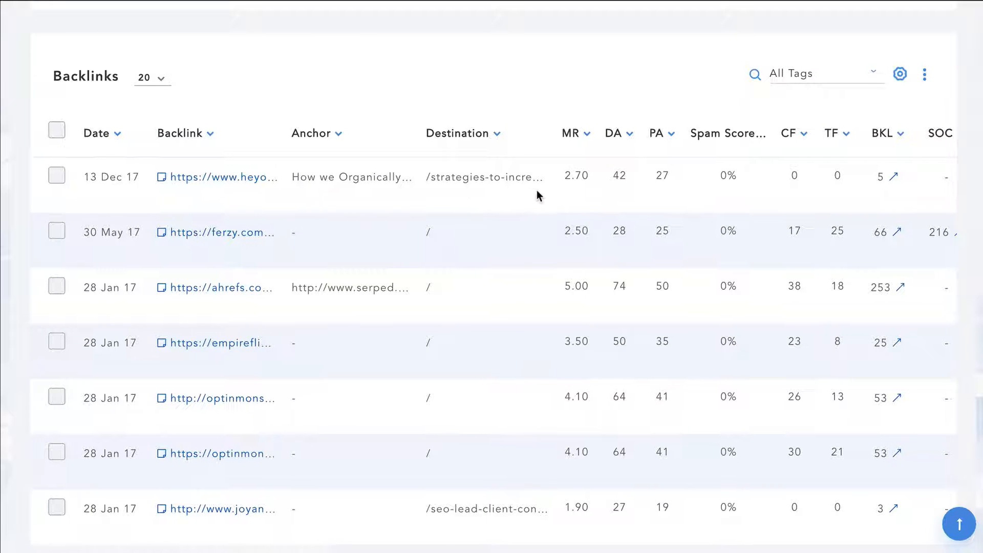
pyautogui.hscroll(5, 536, 190)
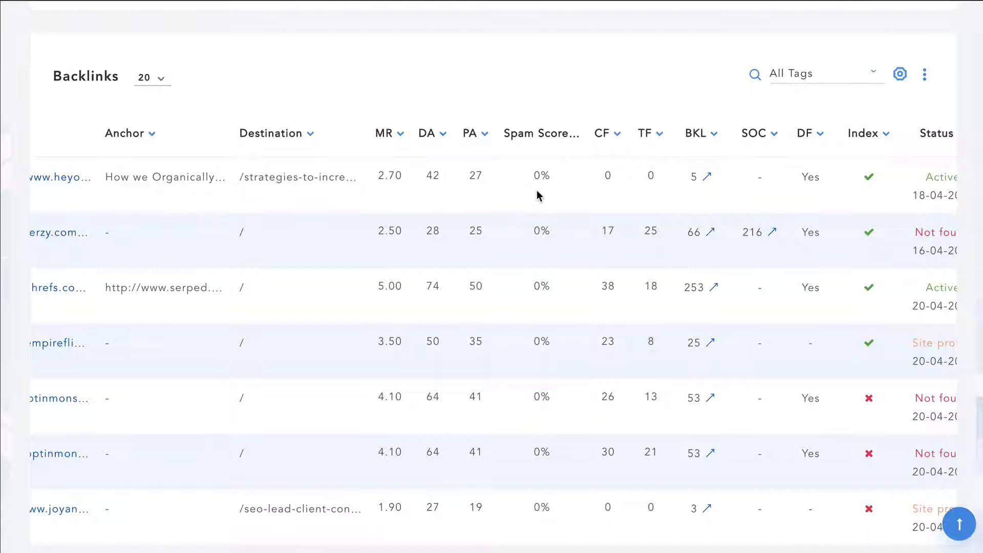
pyautogui.hscroll(3, 537, 192)
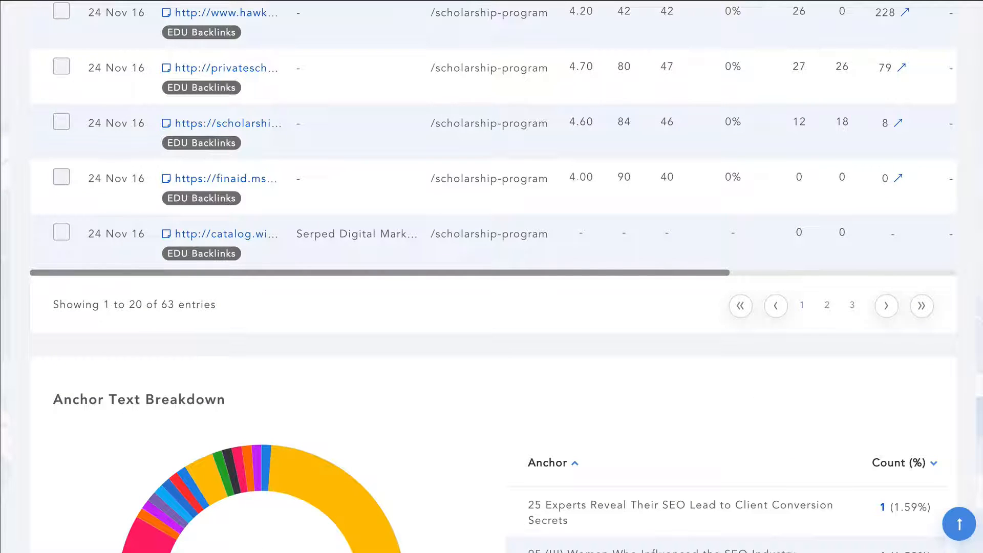
# Step: Examine the anchor text breakdown and the Moz page and domain authority breakdowns of the serped.com backlinks
pyautogui.scroll(-6, 980, 253)
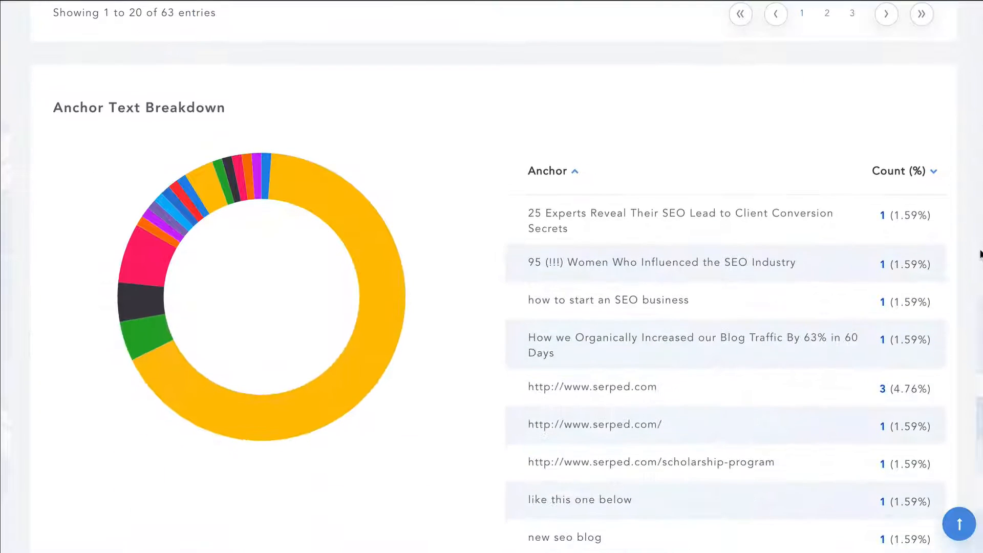
pyautogui.scroll(-3, 980, 253)
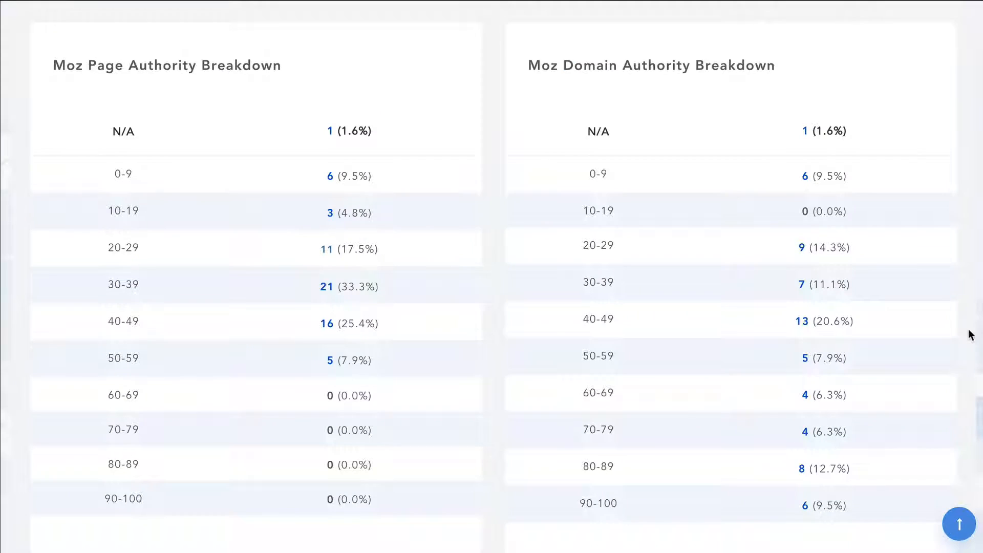
pyautogui.scroll(-1, 969, 335)
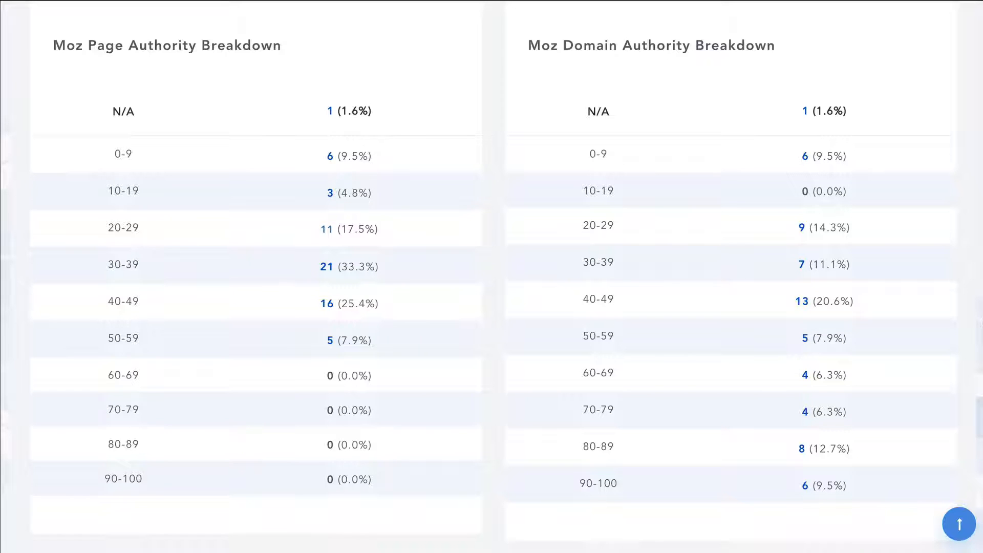
pyautogui.scroll(-9, 977, 395)
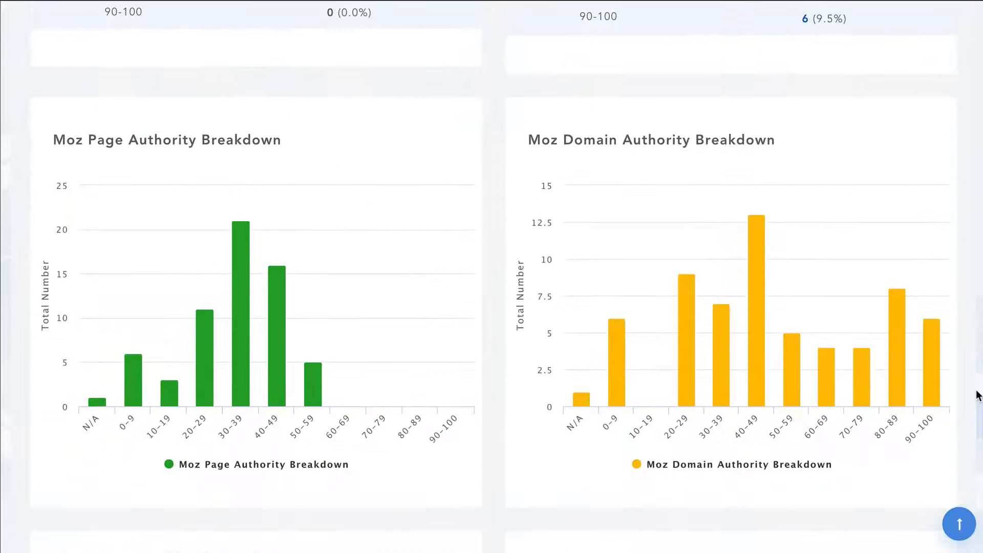
# Step: Check which columns the serped.com backlinks table can include, then close the column chooser and the website list
pyautogui.moveTo(977, 395); pyautogui.dragTo(949, 94)
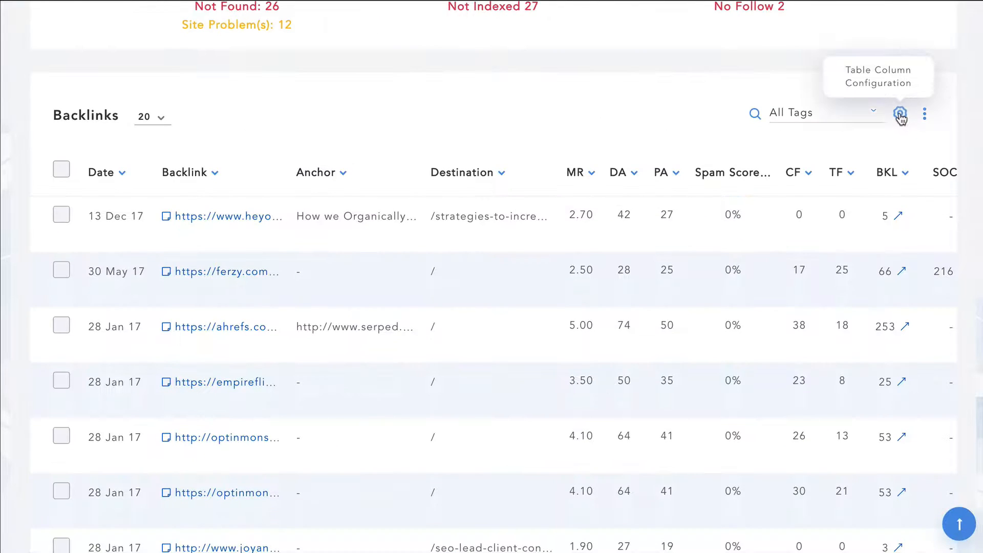
pyautogui.click(899, 114)
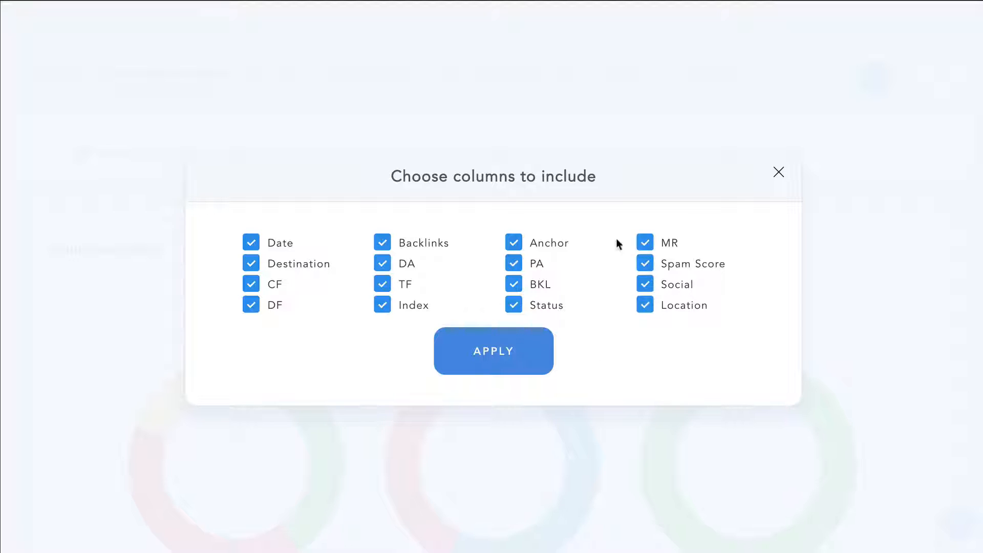
pyautogui.click(776, 173)
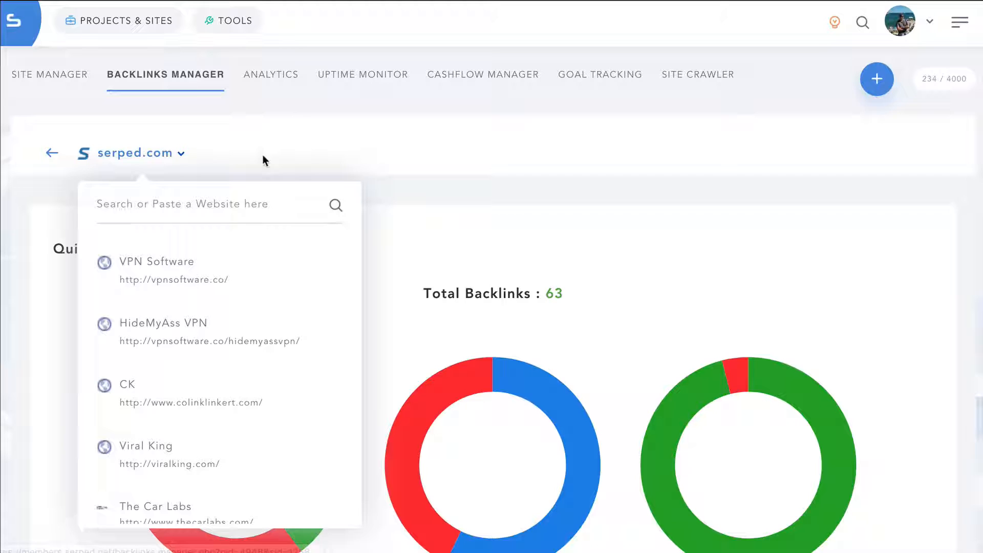
pyautogui.click(273, 152)
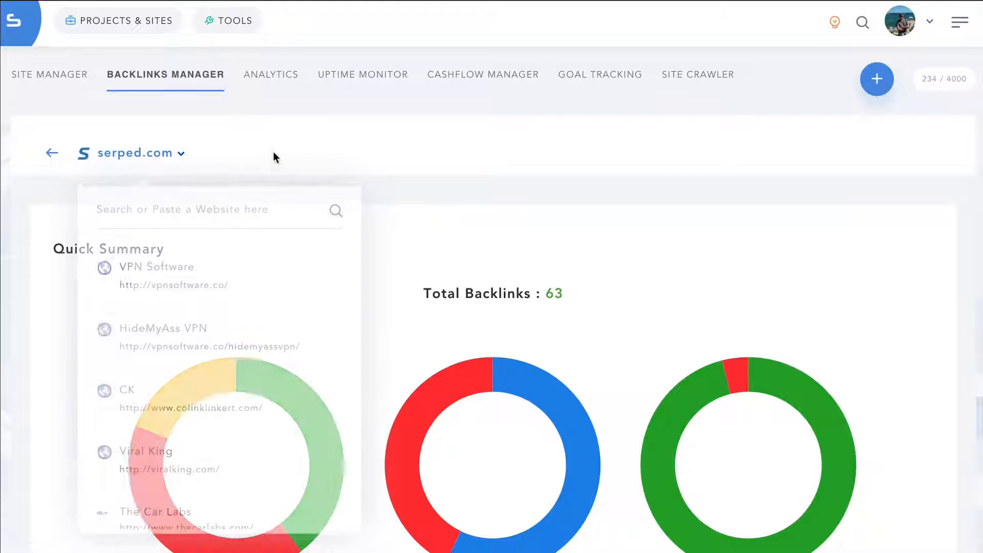
pyautogui.click(123, 21)
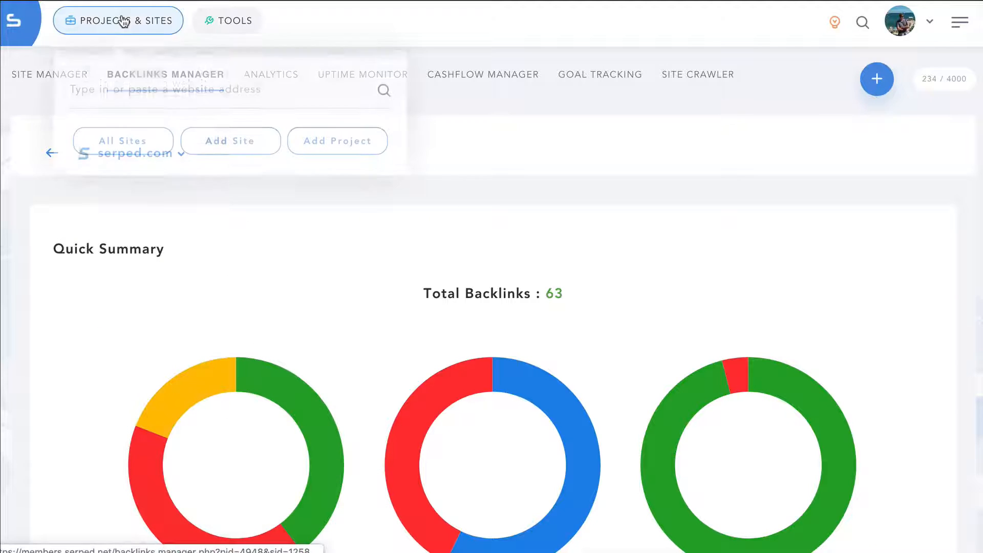
pyautogui.click(148, 89)
pyautogui.write('https://www.hbo.com/')
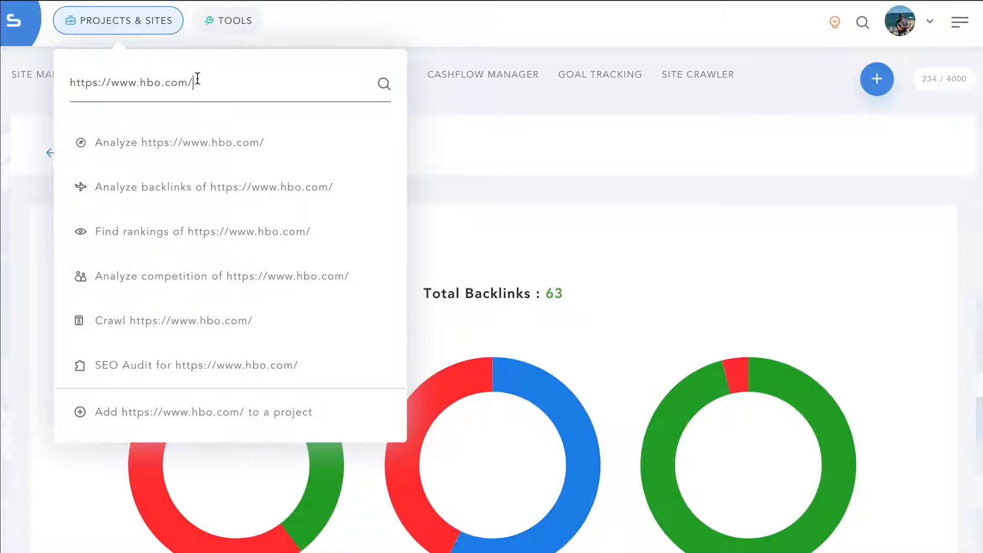
pyautogui.click(159, 149)
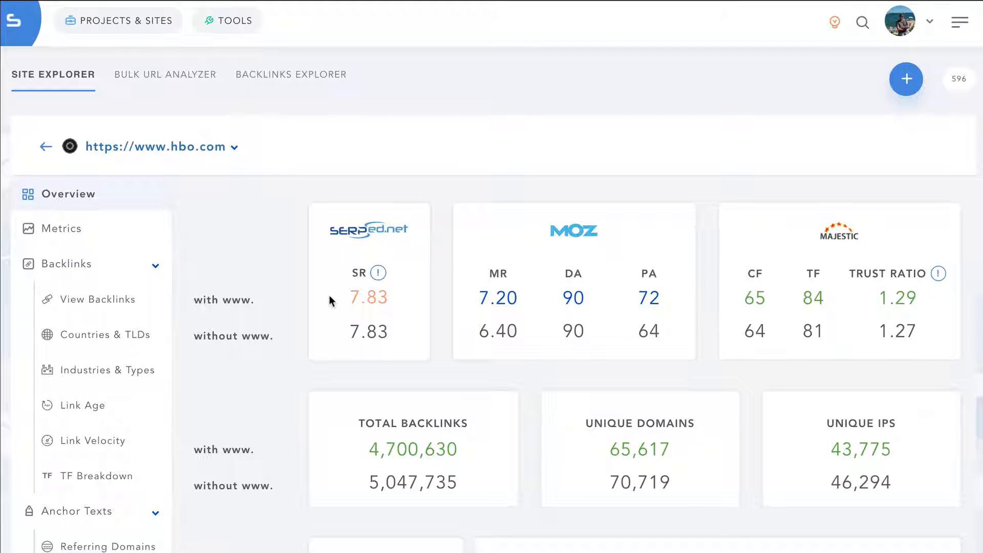
# Step: Compare the hbo.com overview metrics with and without www, including authority, backlinks, spam score and topical trust flow
pyautogui.moveTo(330, 298); pyautogui.dragTo(563, 299)
pyautogui.click(604, 307)
pyautogui.moveTo(210, 299); pyautogui.dragTo(267, 306)
pyautogui.click(267, 306)
pyautogui.moveTo(232, 299); pyautogui.dragTo(257, 301)
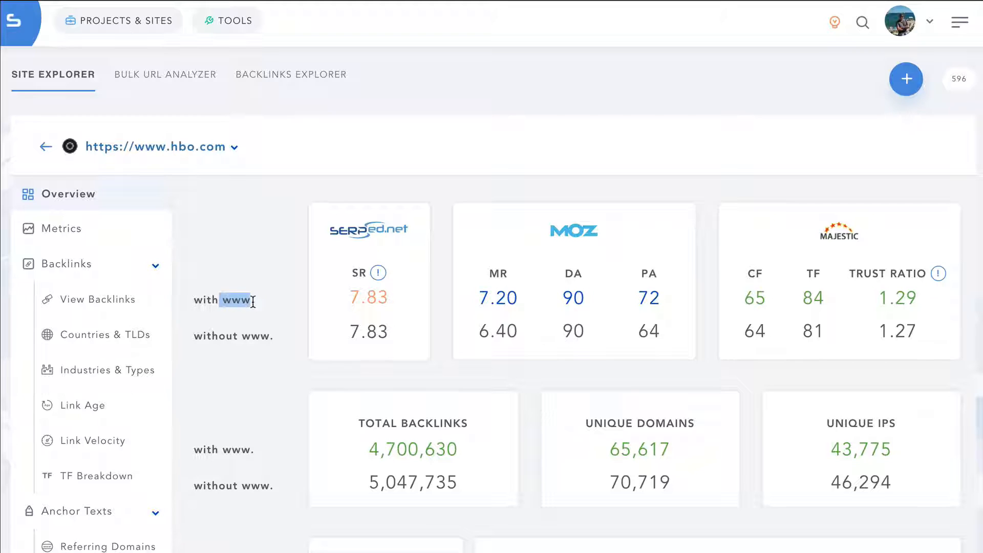
pyautogui.click(257, 302)
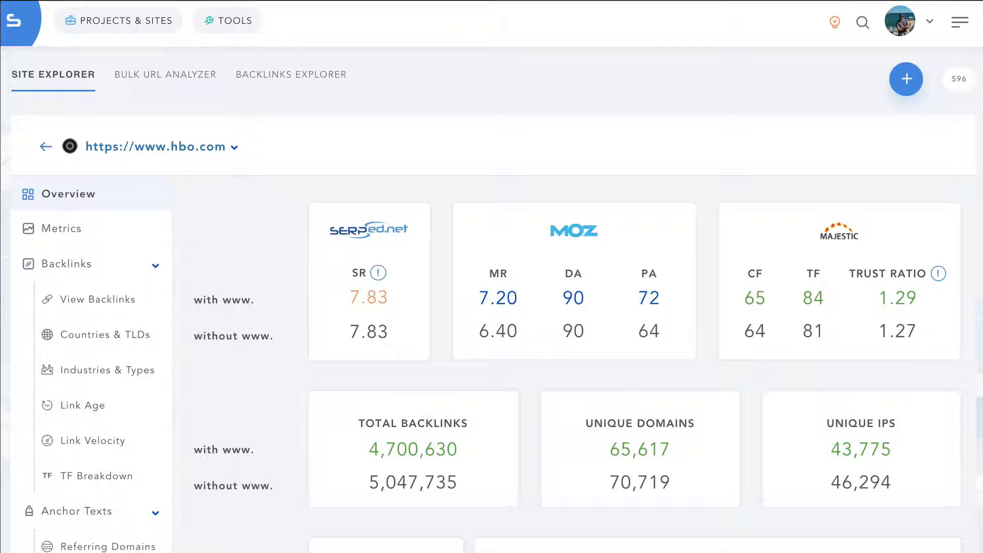
pyautogui.scroll(-5, 972, 348)
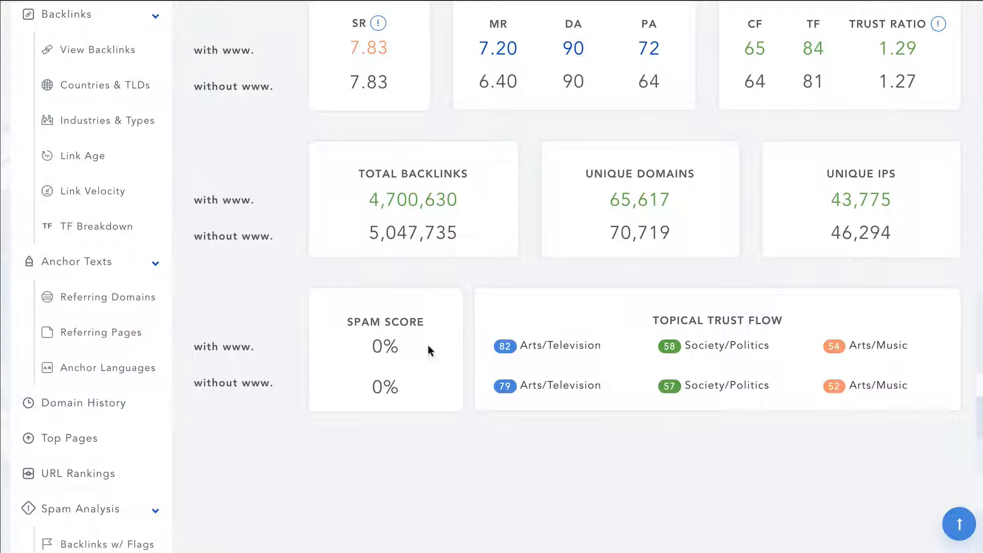
pyautogui.scroll(5, 361, 333)
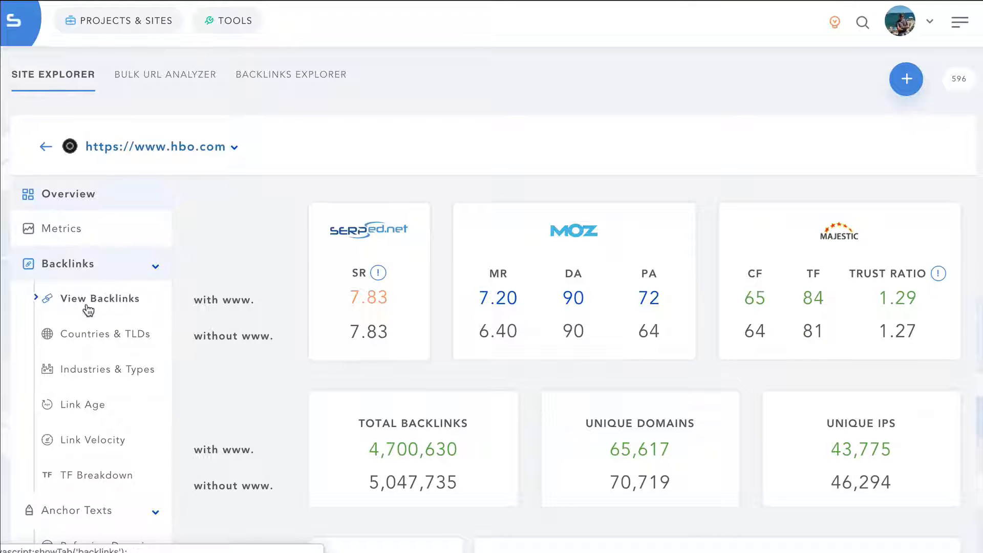
# Step: Open the backlinks list for hbo.com, check which columns it can include, and close the column chooser
pyautogui.click(88, 306)
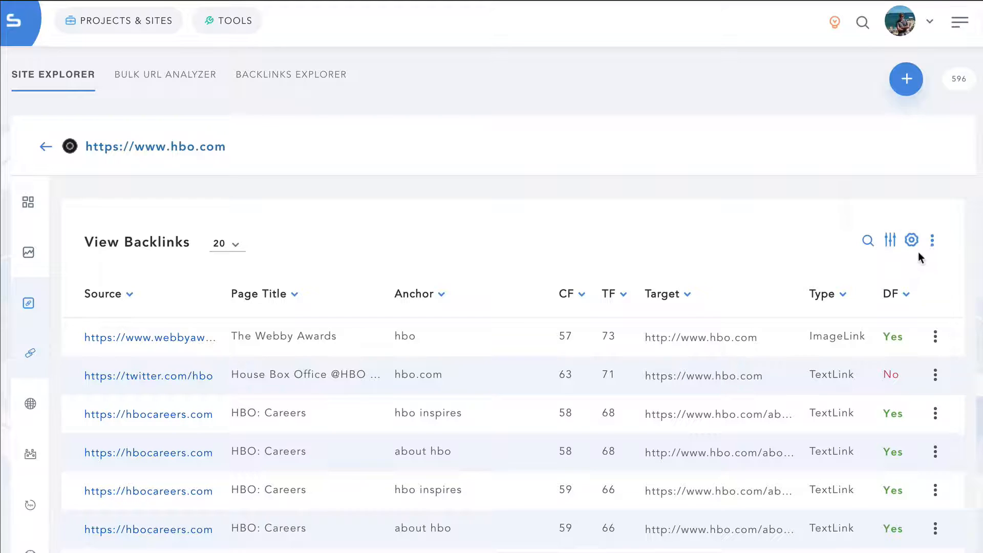
pyautogui.click(911, 240)
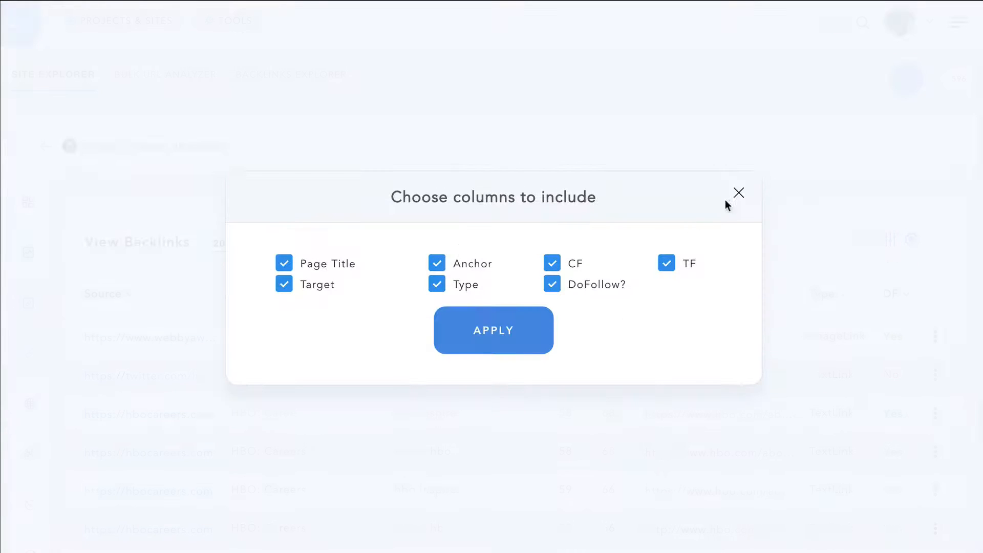
pyautogui.click(737, 194)
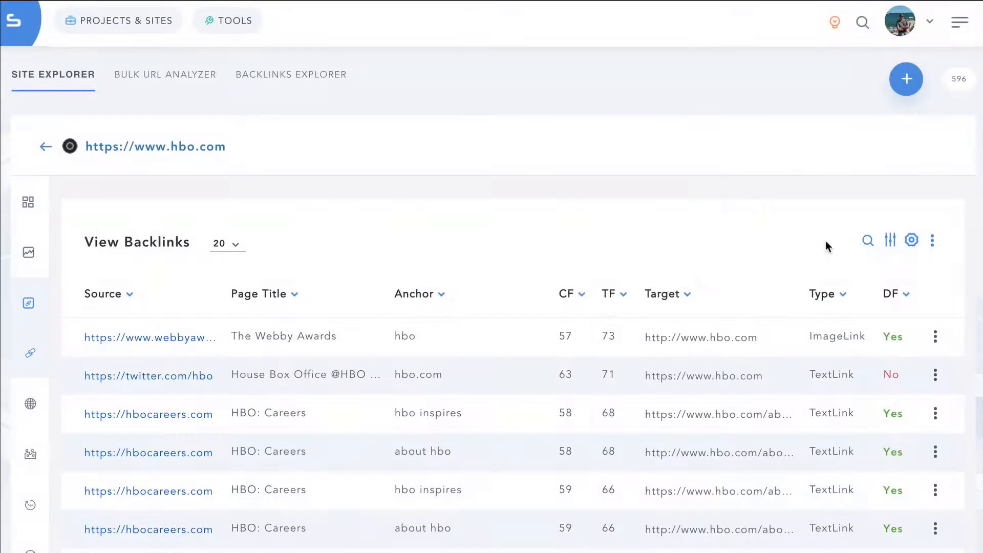
# Step: Filter the hbo.com backlinks list to a minimum trust flow of 14
pyautogui.click(869, 243)
pyautogui.click(890, 240)
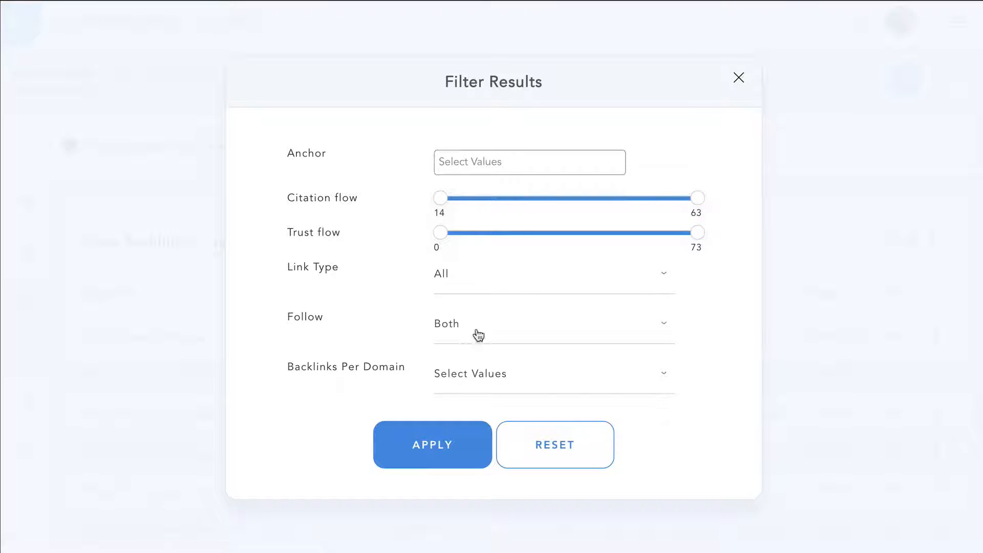
pyautogui.moveTo(440, 233); pyautogui.dragTo(491, 233)
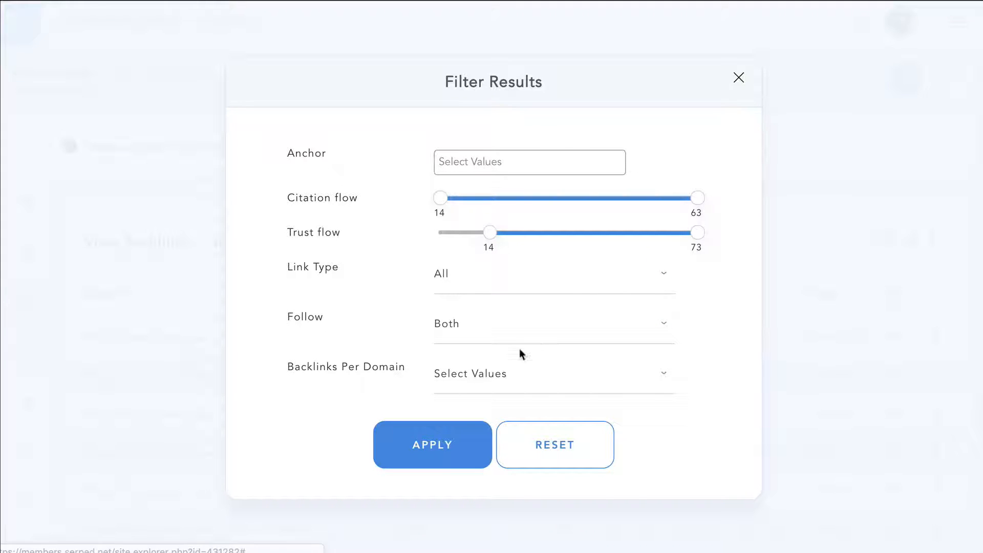
pyautogui.click(432, 438)
# Step: Export the filtered hbo.com backlinks to a CSV file and look through the list down to its end
pyautogui.click(931, 240)
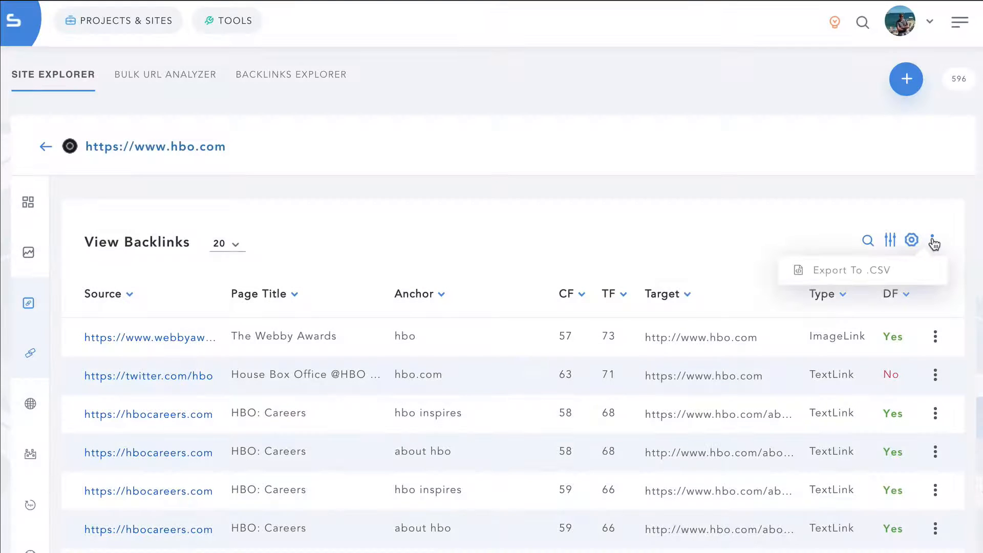
pyautogui.click(899, 269)
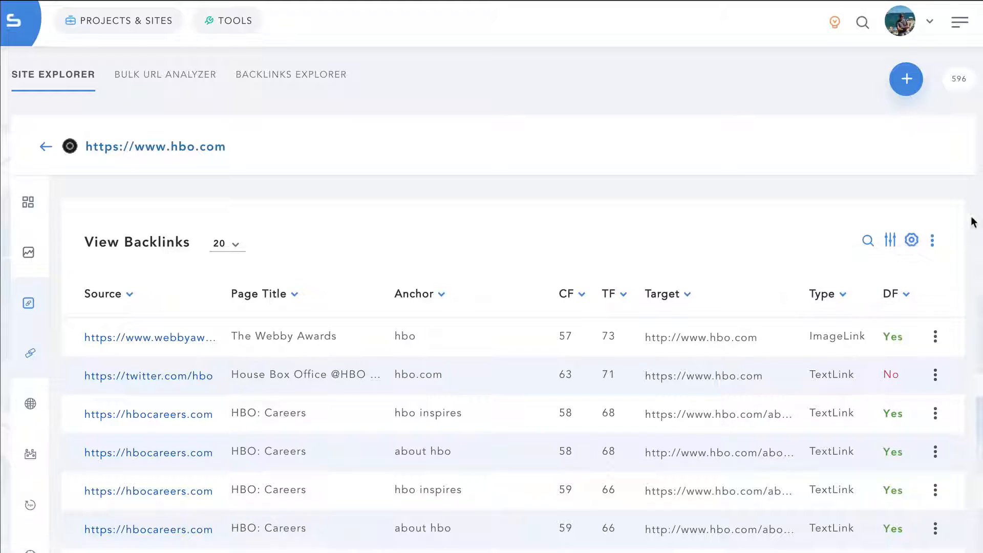
pyautogui.scroll(-13, 976, 318)
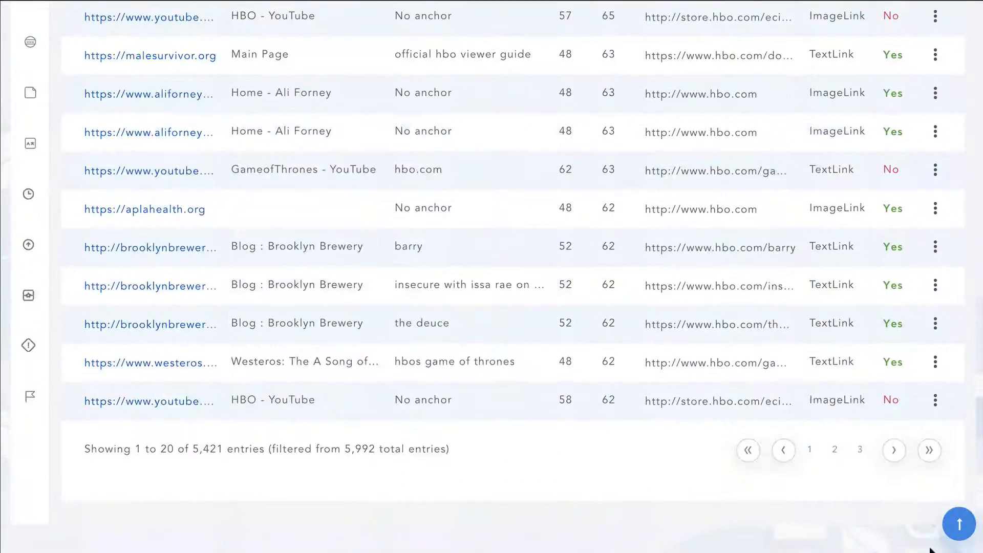
# Step: Review the Countries & TLDs report for hbo.com, including the world map, TLD distribution and top five countries
pyautogui.scroll(7, 910, 341)
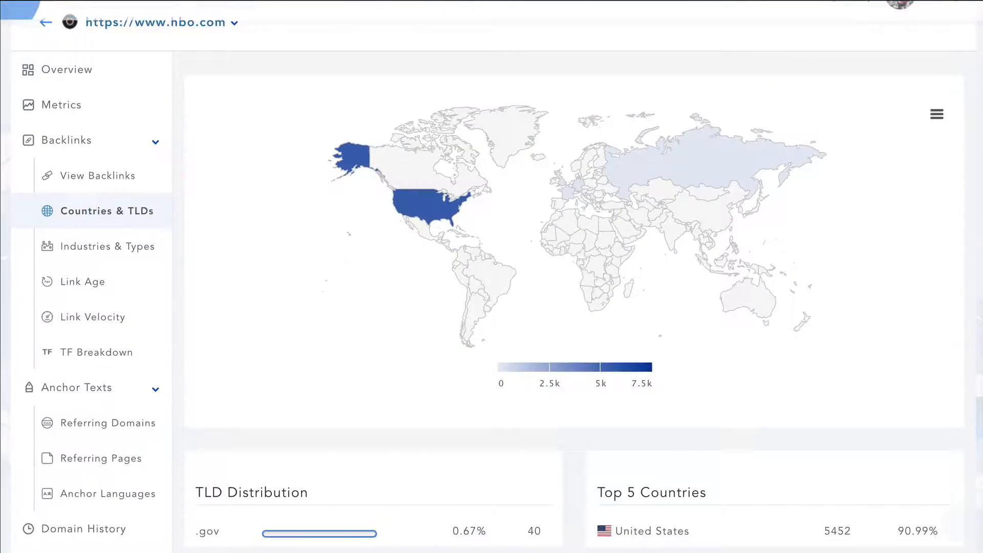
pyautogui.scroll(-1, 573, 276)
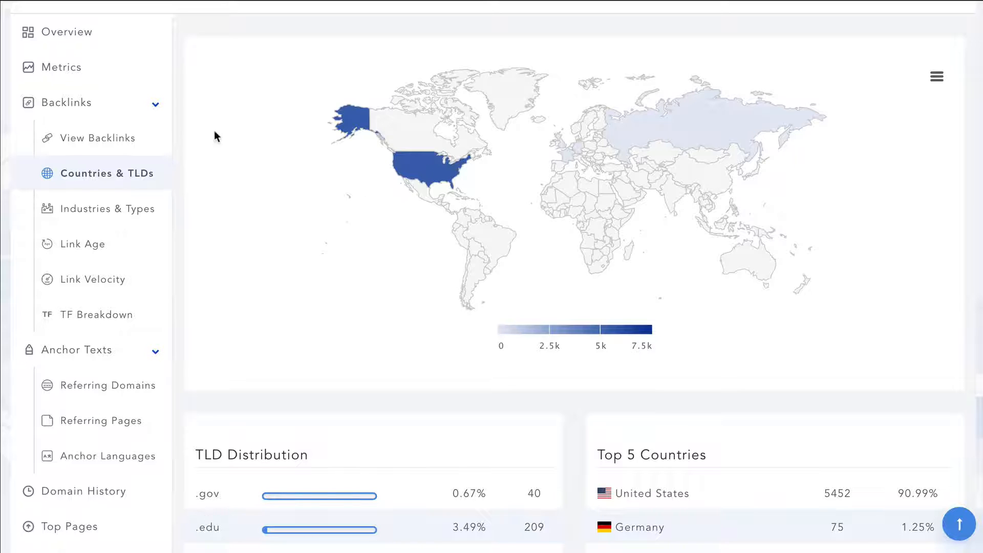
pyautogui.scroll(-3, 573, 276)
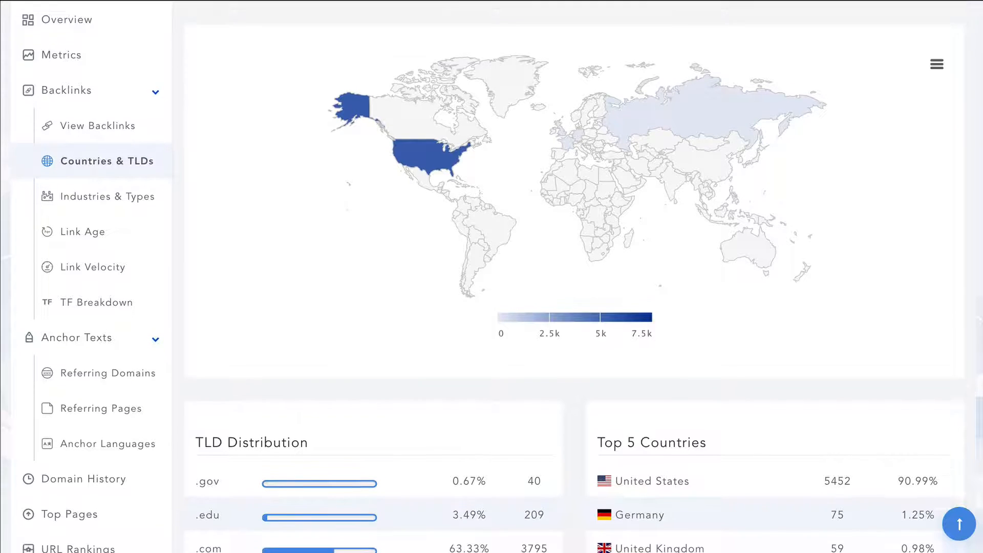
pyautogui.scroll(-1, 573, 277)
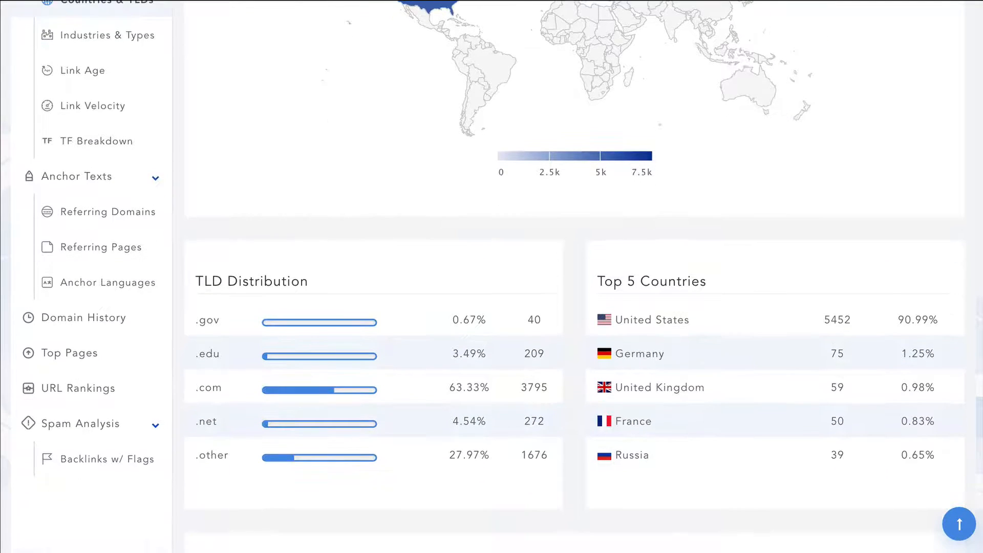
pyautogui.scroll(3, 291, 250)
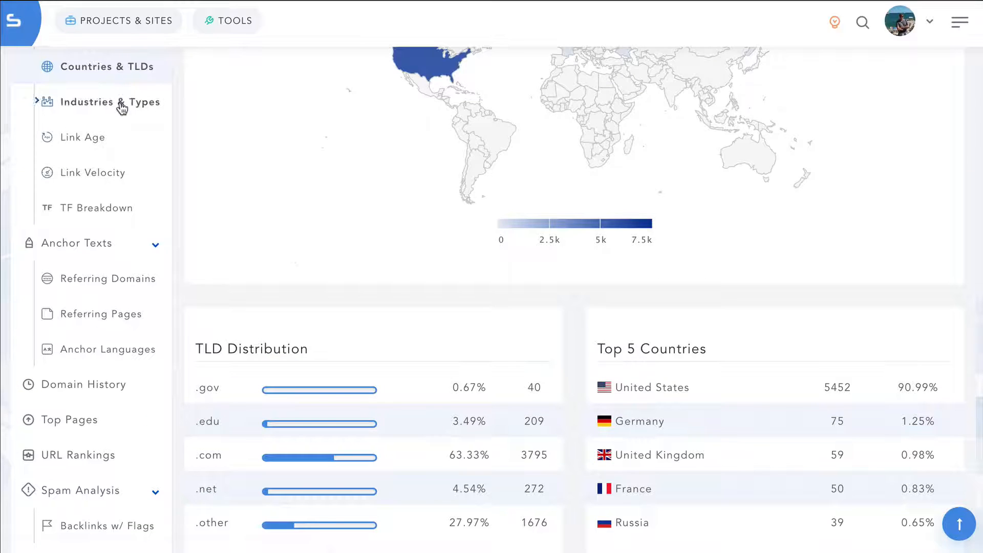
# Step: Check the hbo.com backlinks by industry and type, and look at their link age by year
pyautogui.click(46, 102)
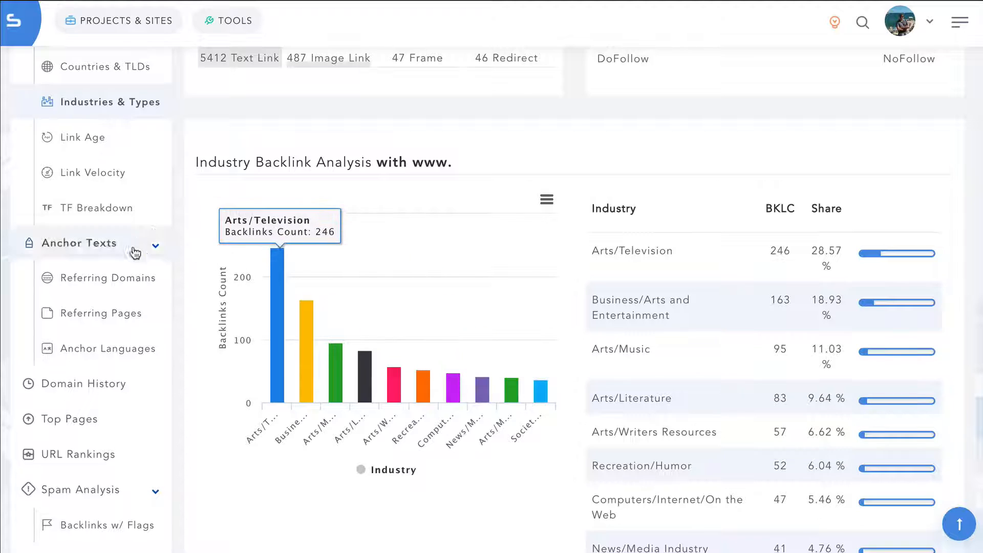
pyautogui.click(97, 139)
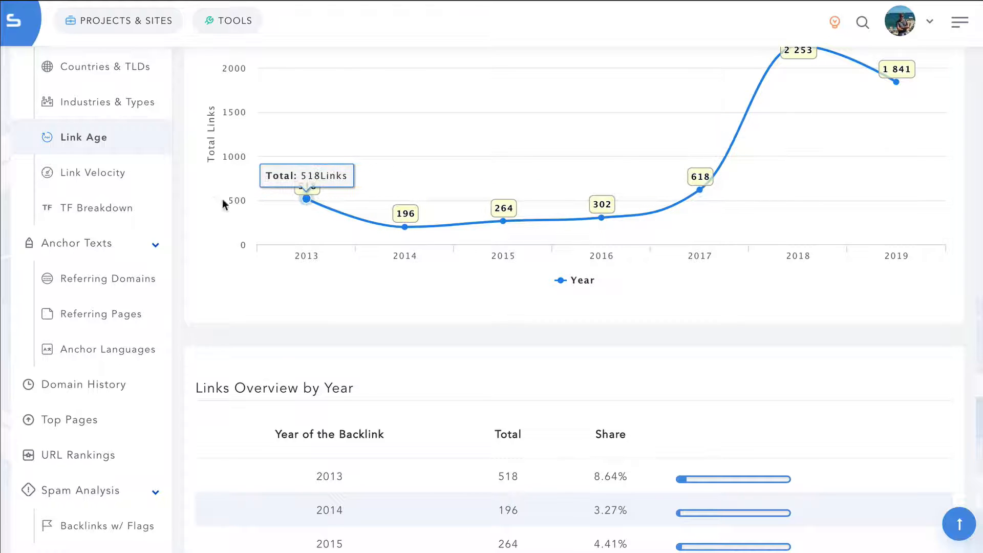
# Step: Examine the link velocity of hbo.com in the monthly chart and the month-by-month table
pyautogui.click(93, 172)
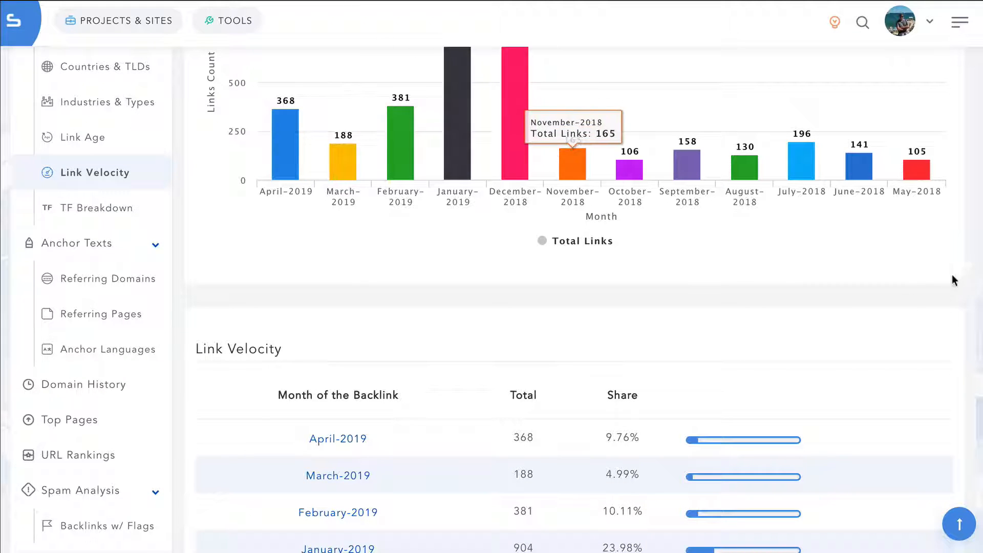
pyautogui.scroll(1, 953, 279)
pyautogui.scroll(2, 969, 396)
pyautogui.scroll(-5, 969, 395)
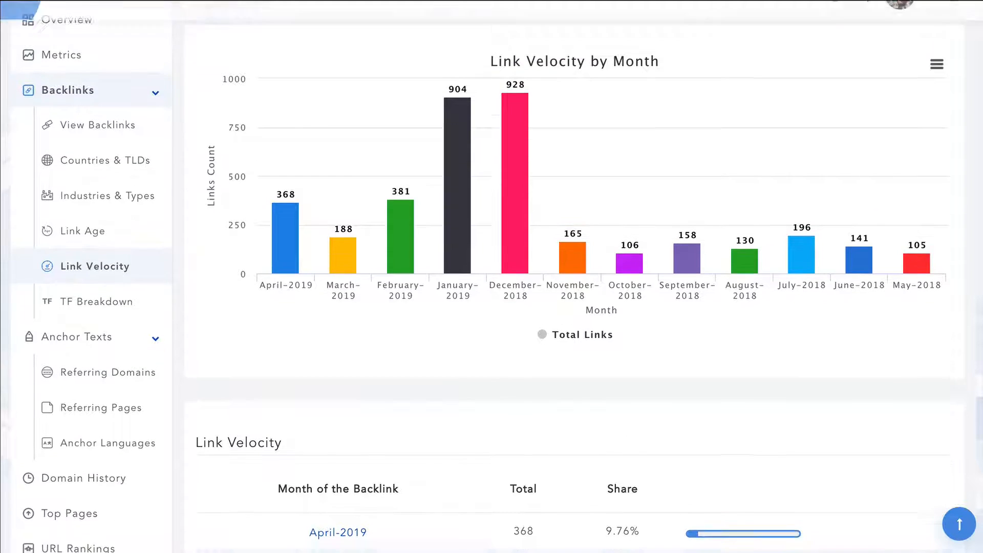
pyautogui.scroll(-2, 969, 396)
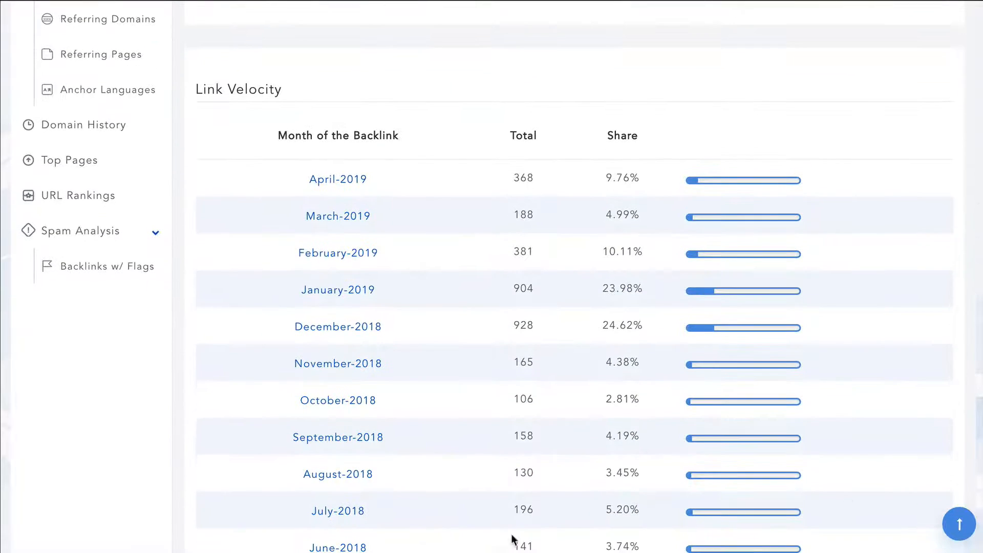
pyautogui.scroll(5, 571, 236)
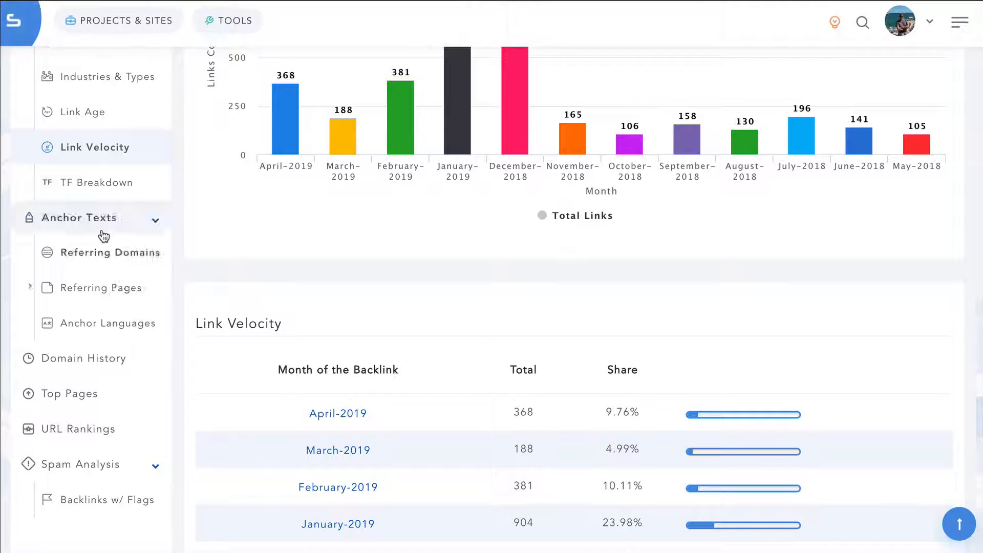
# Step: Look at the trust flow breakdown of incoming hbo.com links and the anchor languages report
pyautogui.click(90, 183)
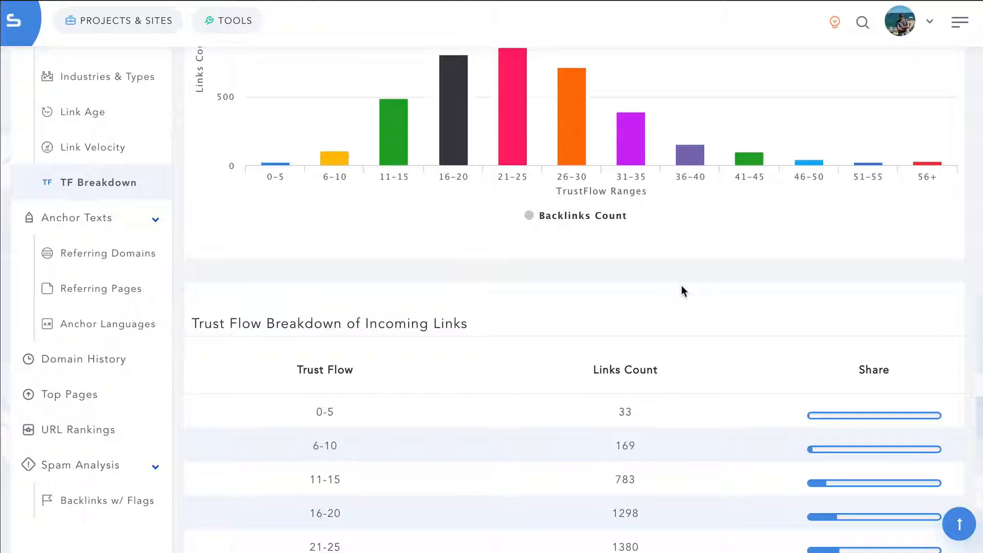
pyautogui.moveTo(404, 161)
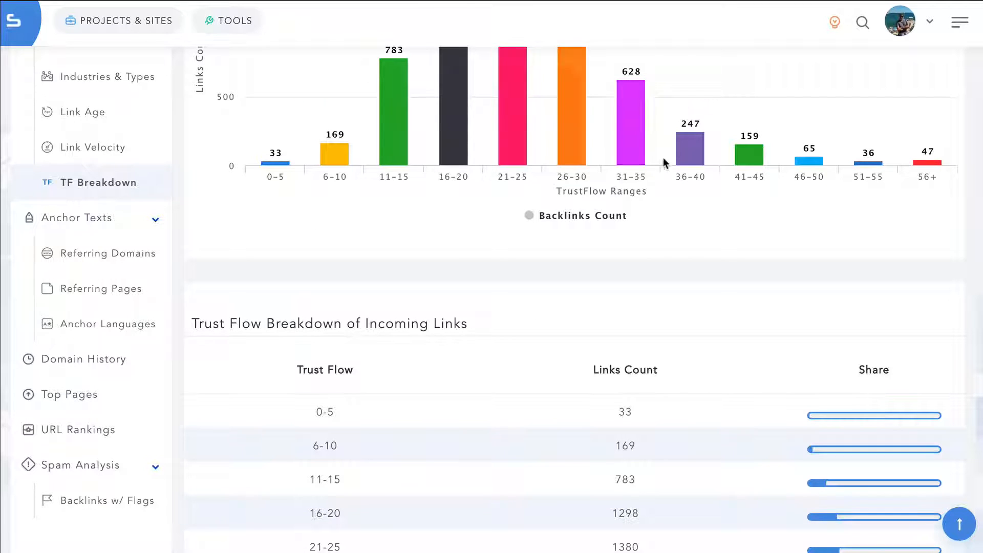
pyautogui.scroll(-1, 947, 260)
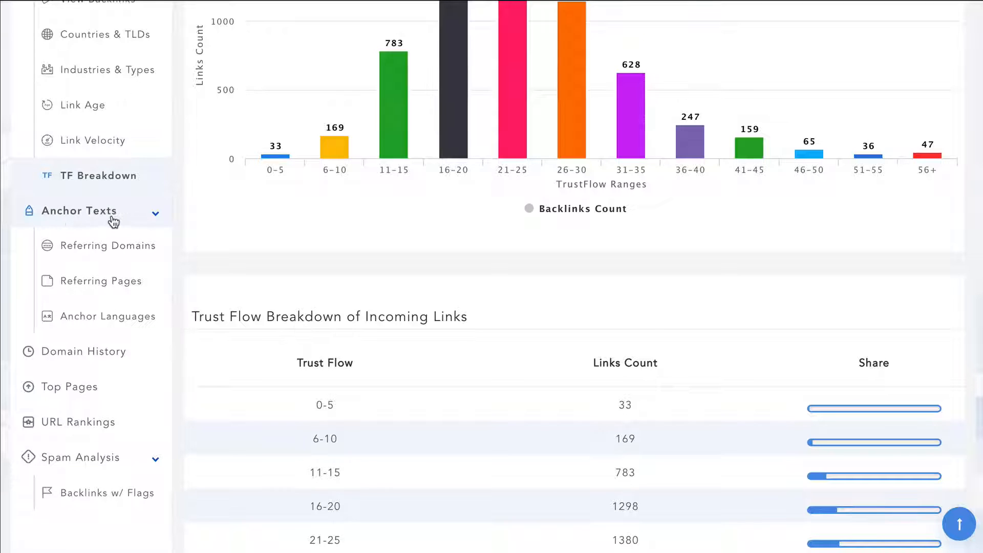
pyautogui.click(92, 320)
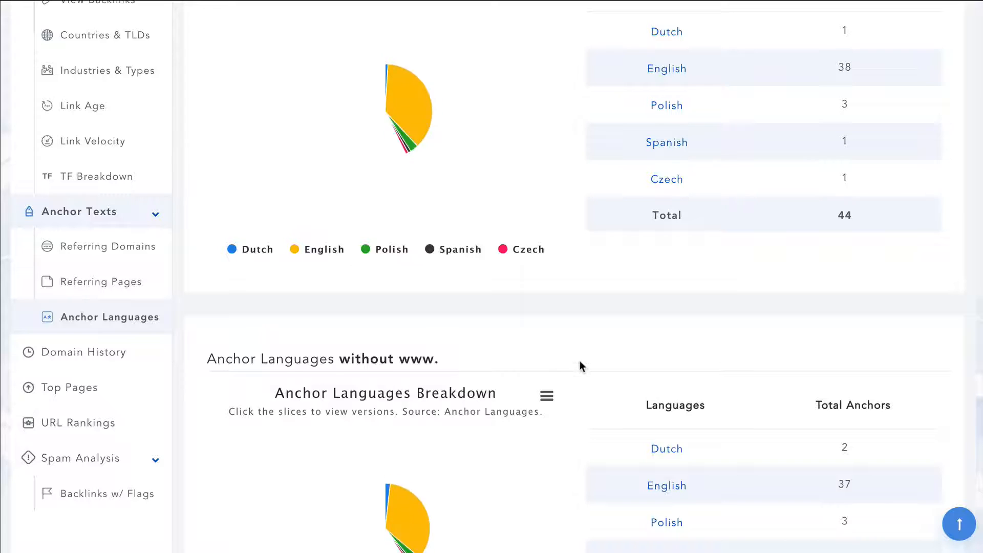
# Step: Review the domain history of hbo.com, including the domain information, past site screenshots and WayBack versions section
pyautogui.scroll(1, 422, 354)
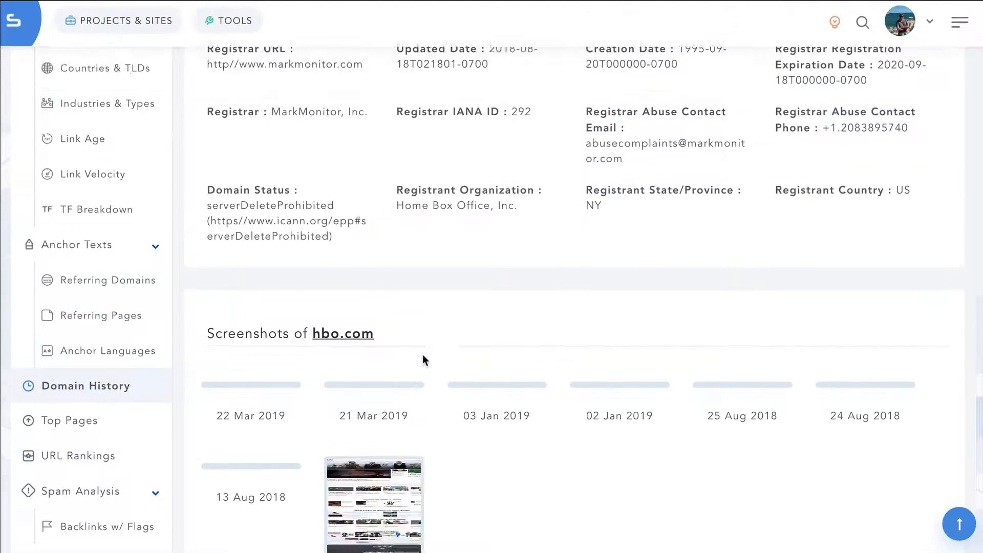
pyautogui.scroll(5, 422, 354)
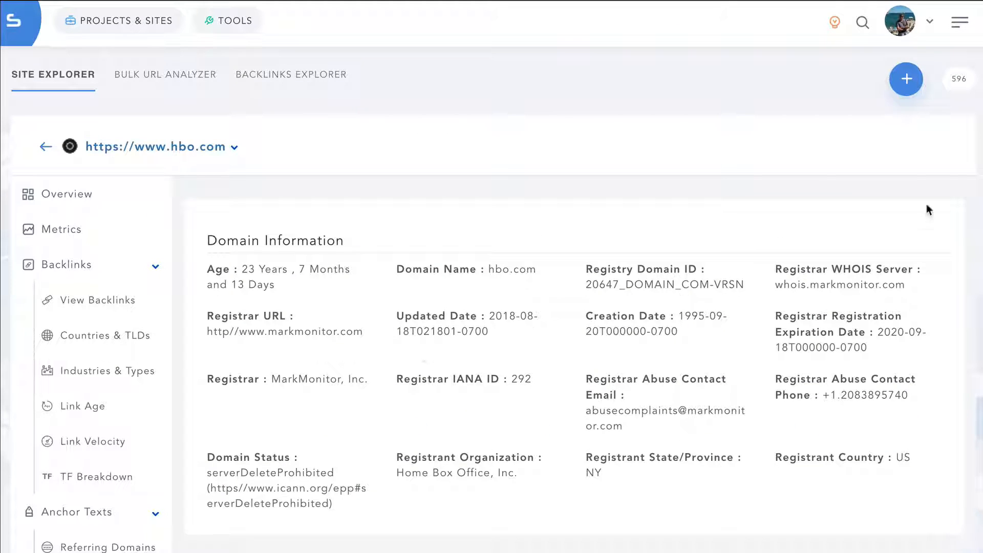
pyautogui.scroll(-8, 953, 346)
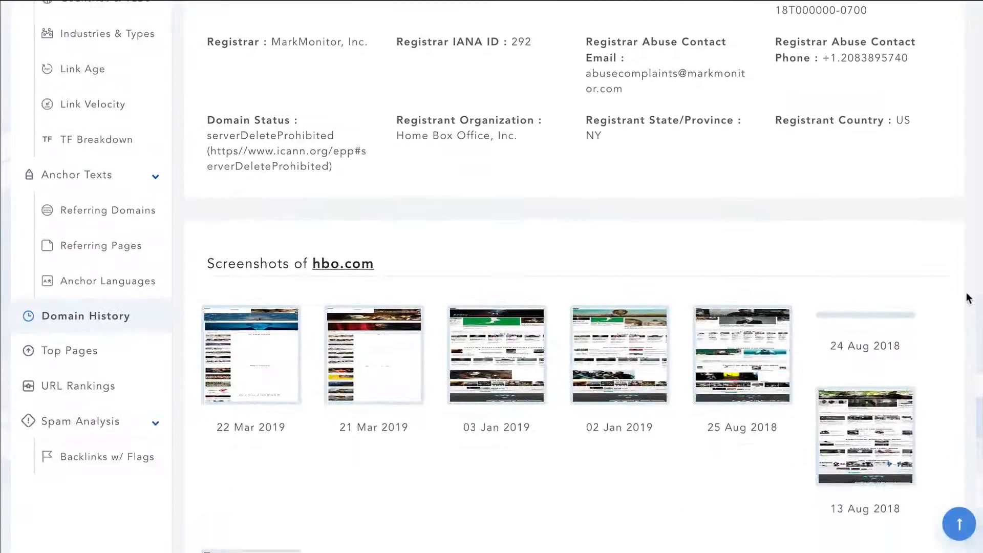
pyautogui.scroll(-4, 953, 346)
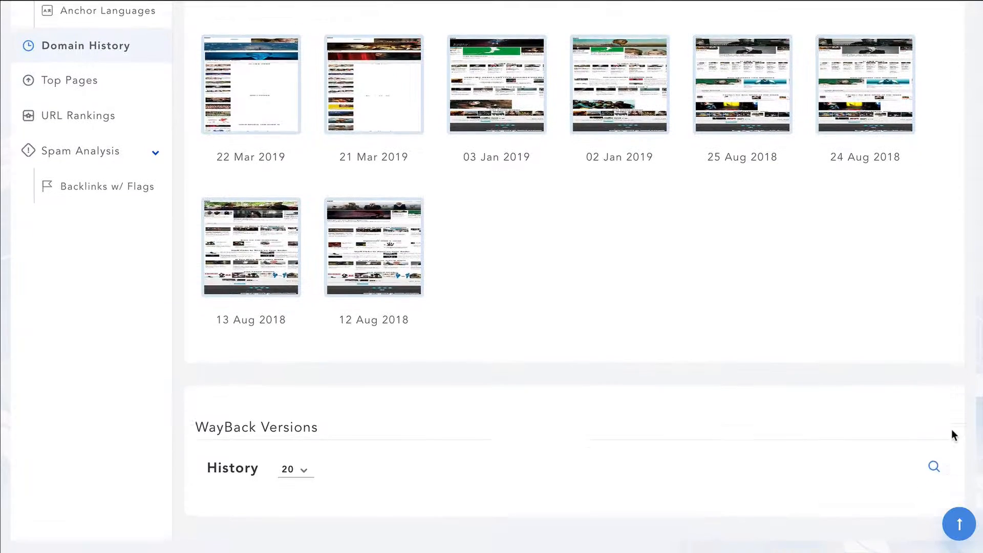
pyautogui.scroll(2, 306, 293)
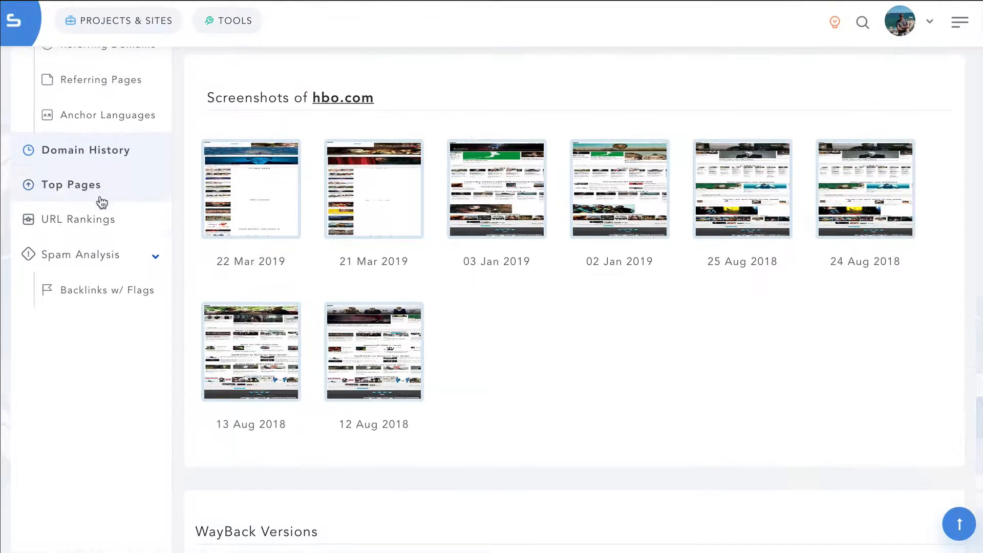
# Step: Open the top pages report for hbo.com and compare the listed pages' authority metrics
pyautogui.click(97, 190)
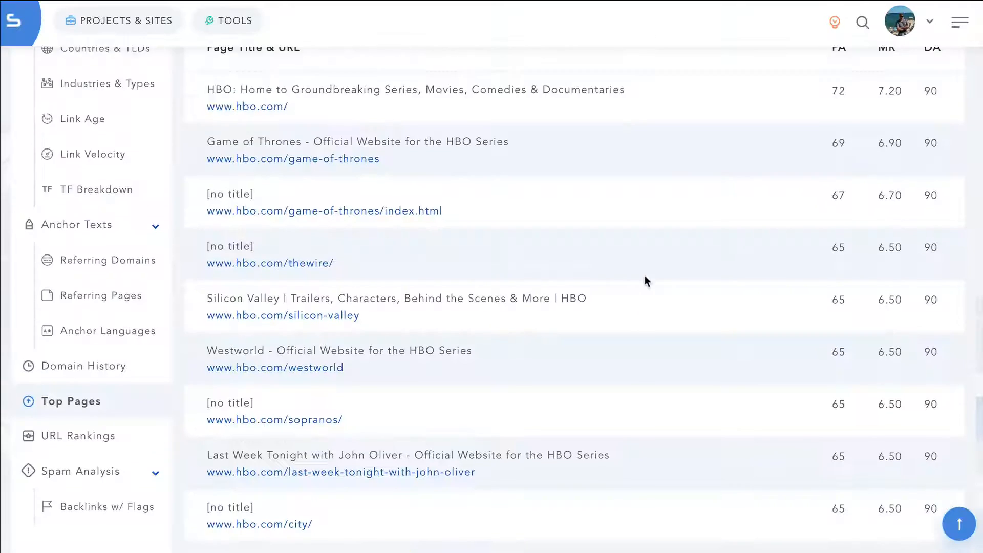
pyautogui.scroll(-4, 574, 328)
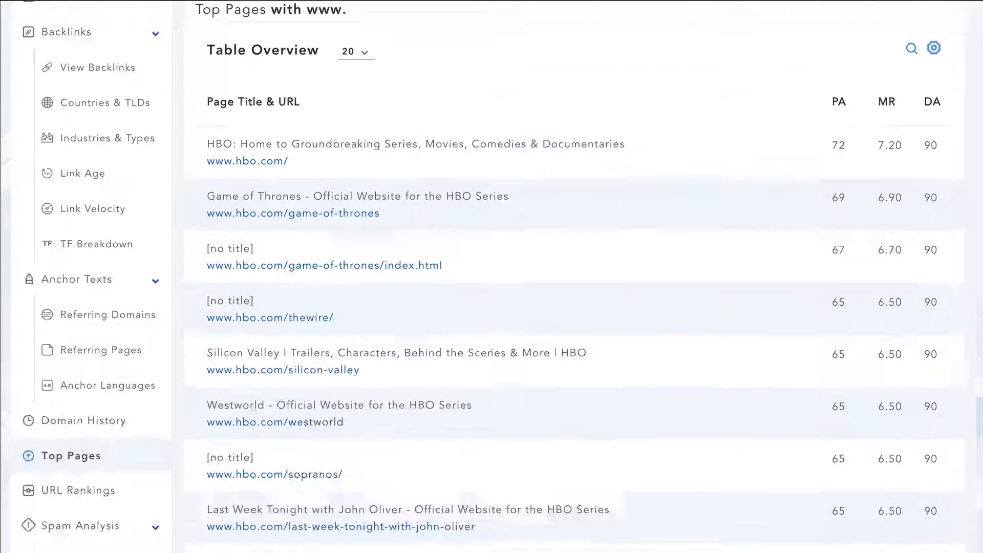
pyautogui.scroll(2, 574, 328)
pyautogui.scroll(-1, 573, 327)
pyautogui.scroll(-5, 573, 328)
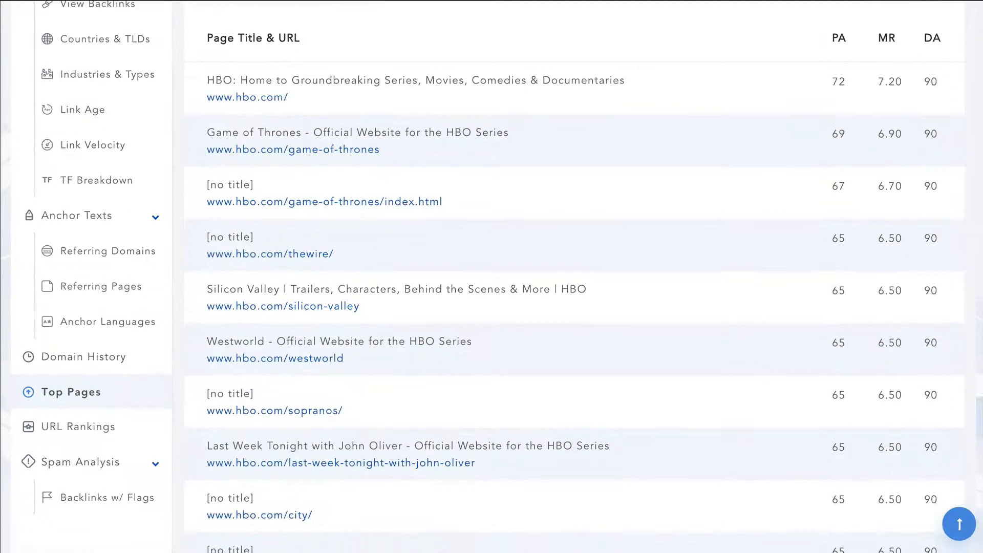
# Step: Run an organic whole-site What Ranks Where search for hbo.com on United States, Google, with results by Traffic (%)
pyautogui.click(91, 235)
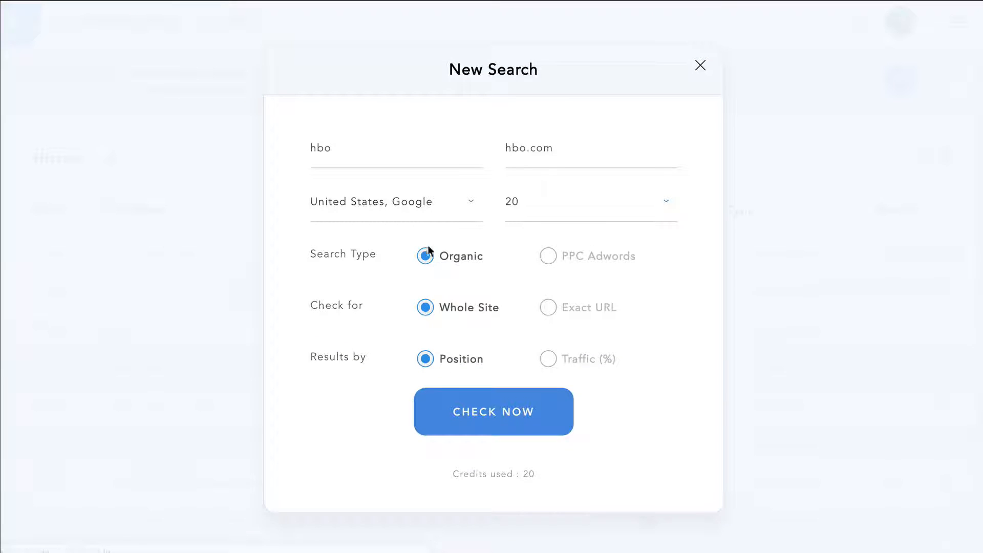
pyautogui.click(559, 219)
pyautogui.click(551, 384)
pyautogui.click(556, 360)
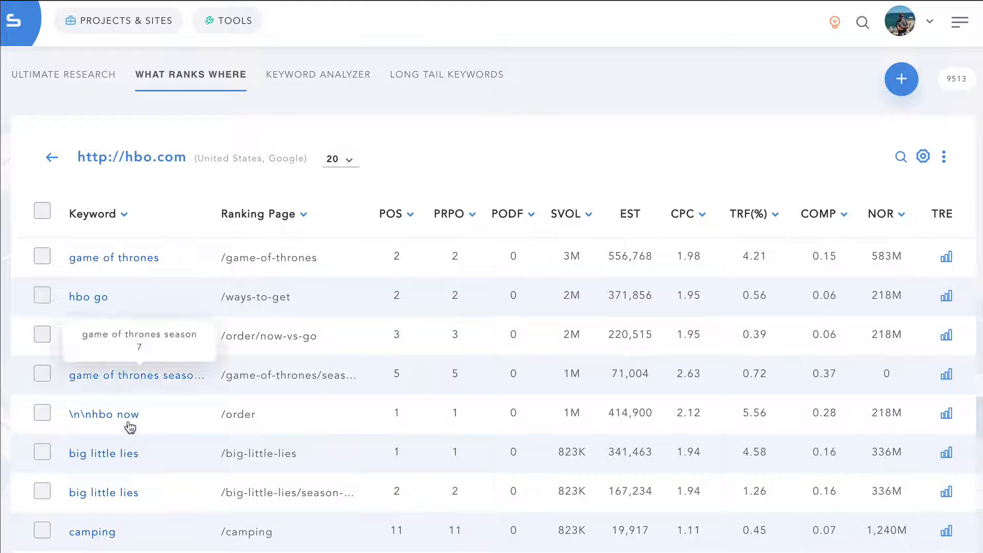
# Step: Open the "game of thrones" keyword from the hbo.com rankings and examine its difficulty, metrics and competing URLs
pyautogui.scroll(-2, 926, 305)
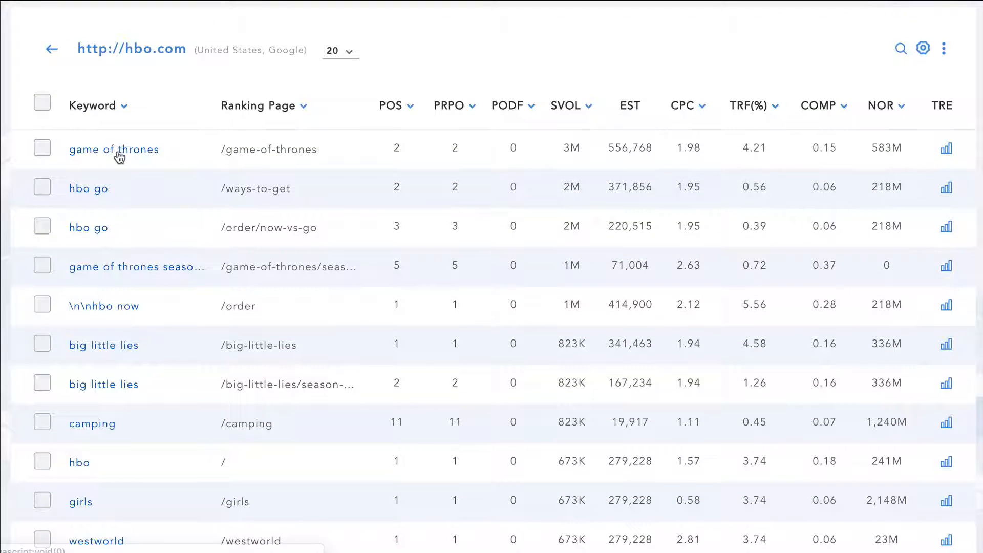
pyautogui.click(114, 151)
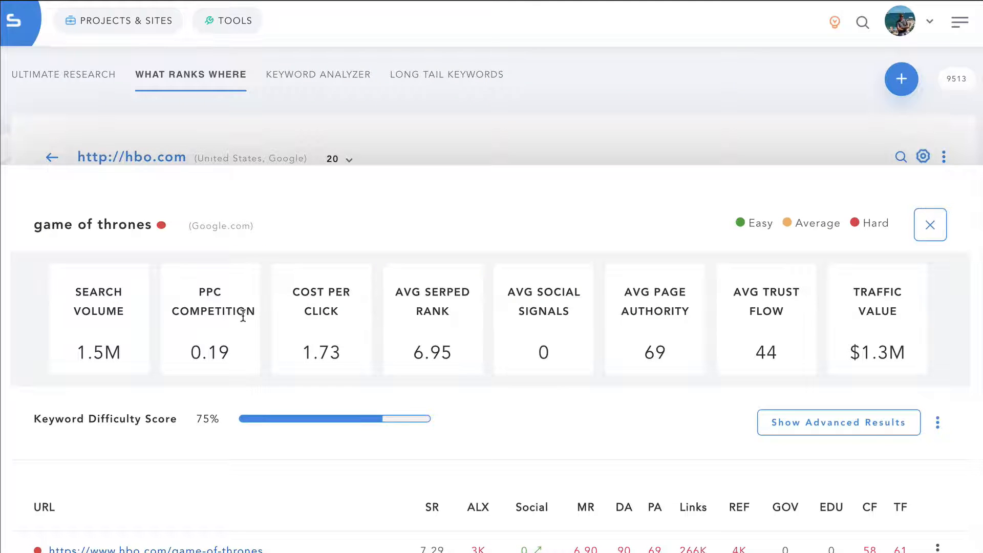
pyautogui.scroll(-6, 261, 334)
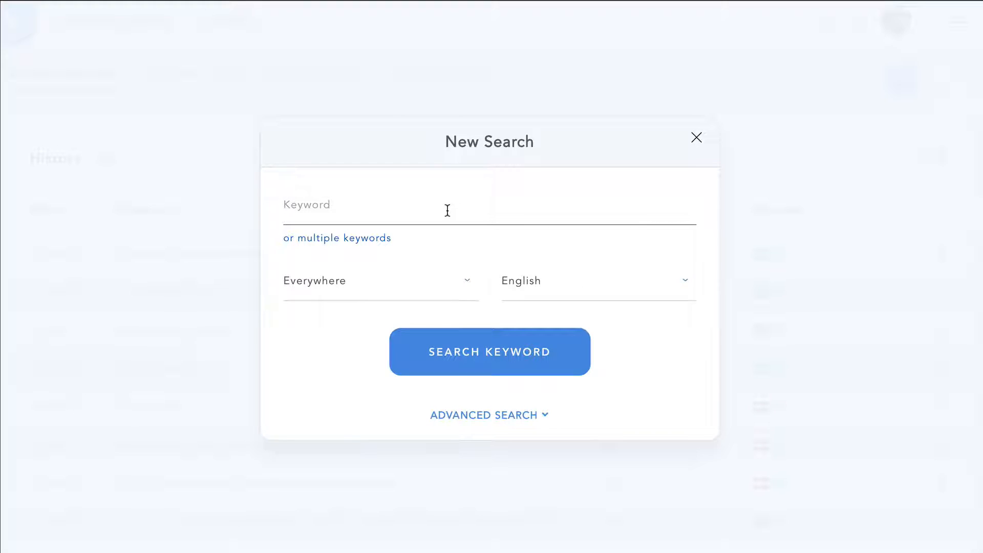
# Step: Check the multiple-keyword entry option of the new keyword search, and return to single keyword entry
pyautogui.click(328, 240)
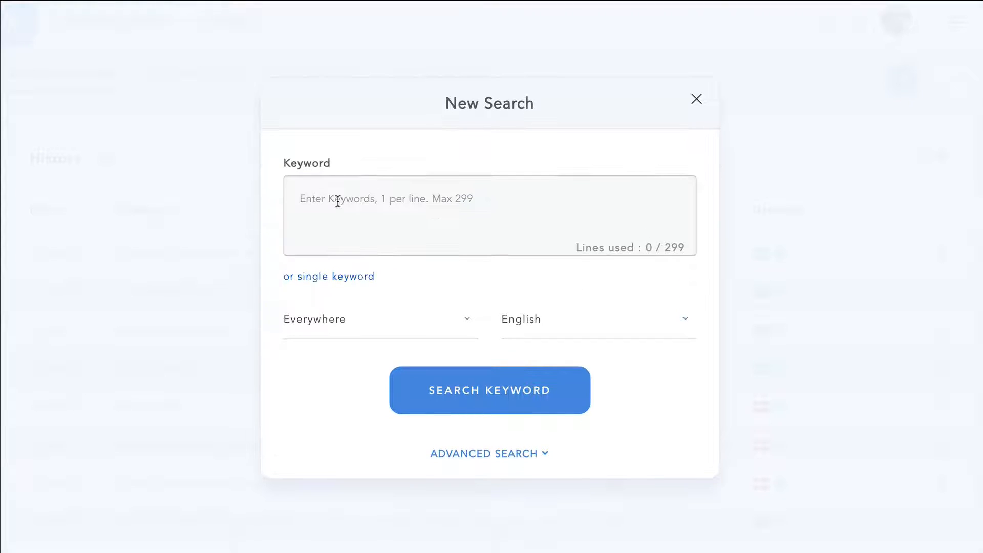
pyautogui.click(327, 277)
pyautogui.click(370, 219)
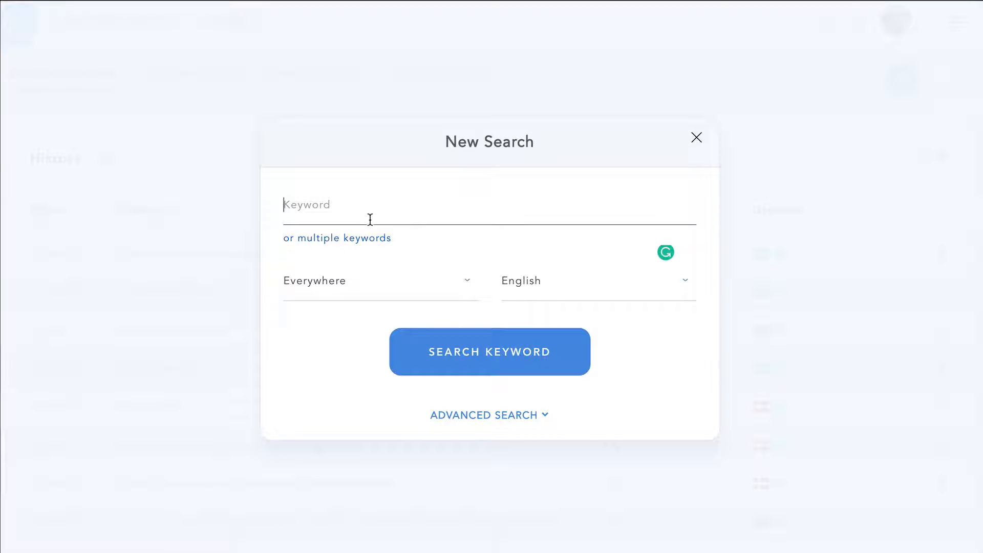
# Step: Run a single-keyword search for "game of thrones" with location Everywhere and language English, checking the advanced search options first
pyautogui.write('game of thrones')
pyautogui.click(363, 282)
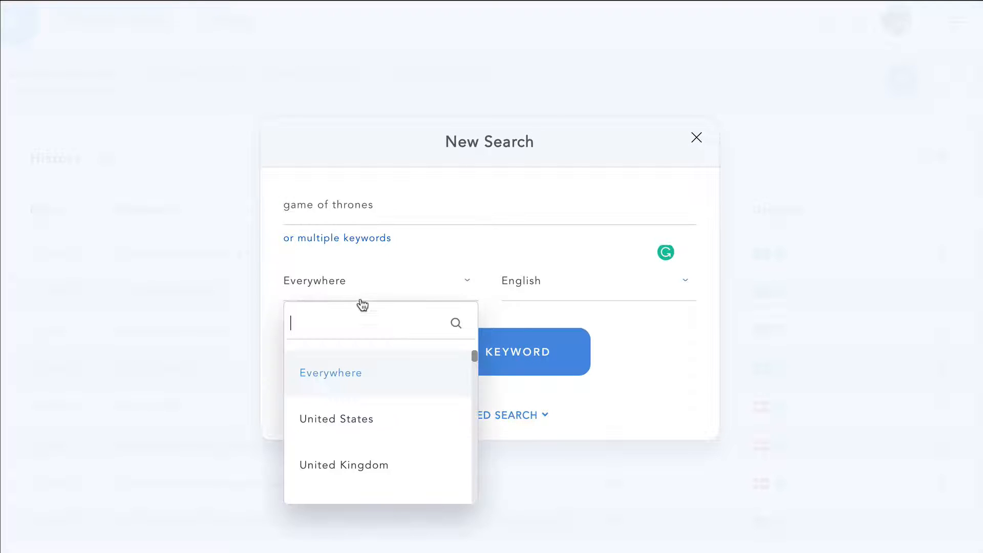
pyautogui.click(534, 313)
pyautogui.click(478, 413)
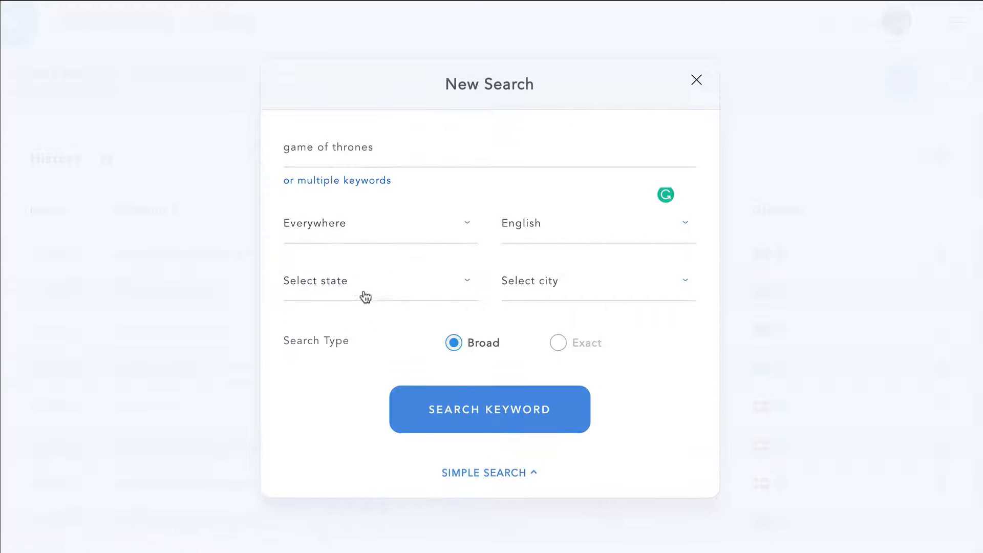
pyautogui.click(514, 471)
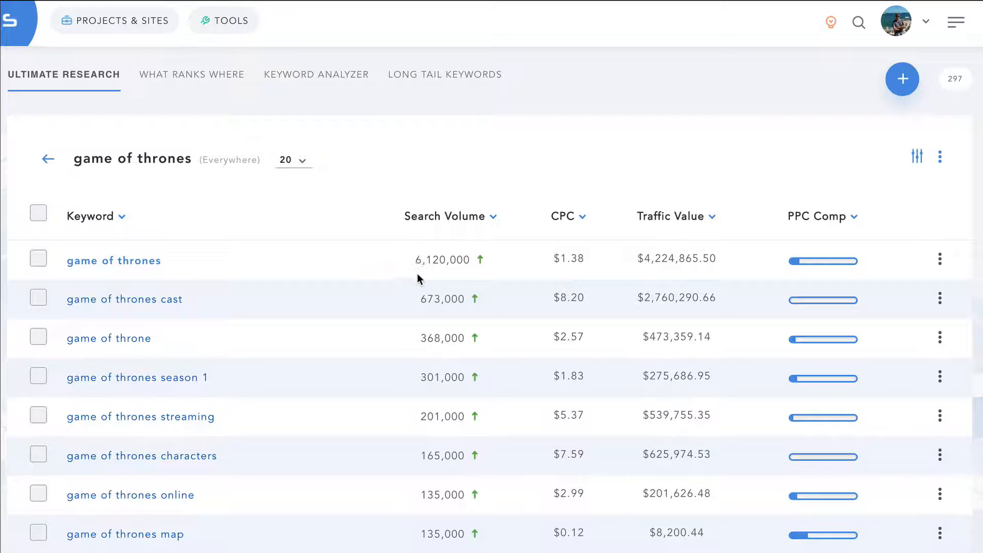
# Step: View the search volume trends graph for "game of thrones" and check its monthly visitors and sales figures in the Revenue Calculator
pyautogui.click(445, 260)
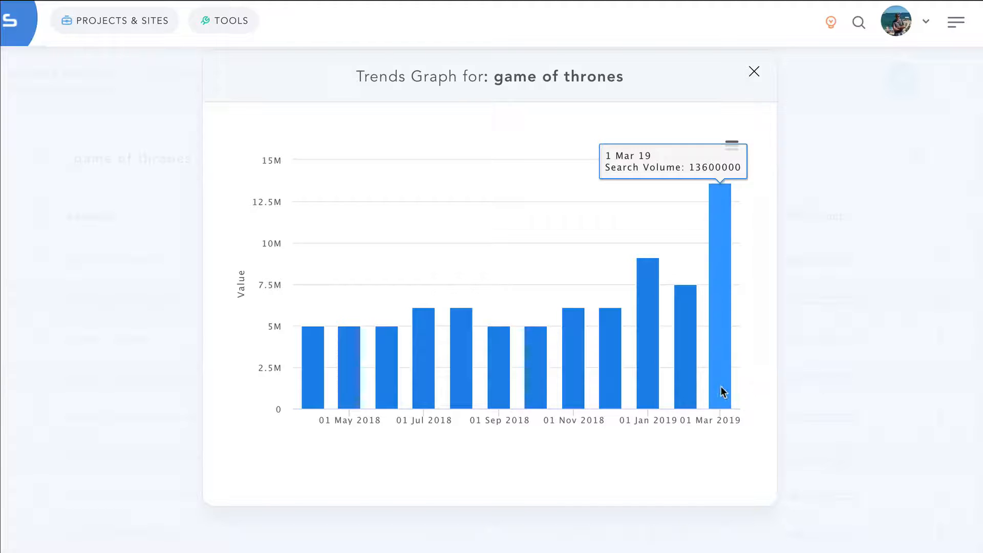
pyautogui.click(831, 398)
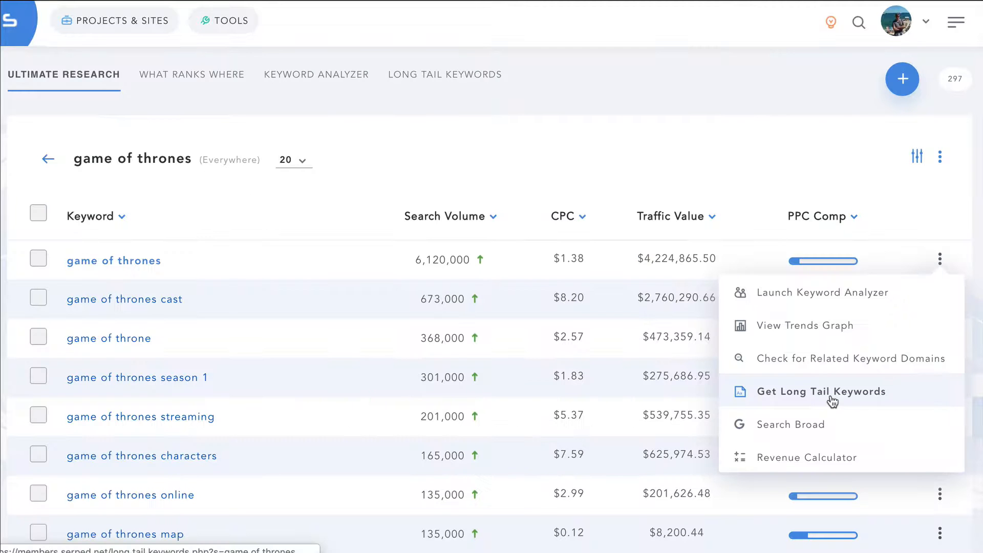
pyautogui.click(820, 457)
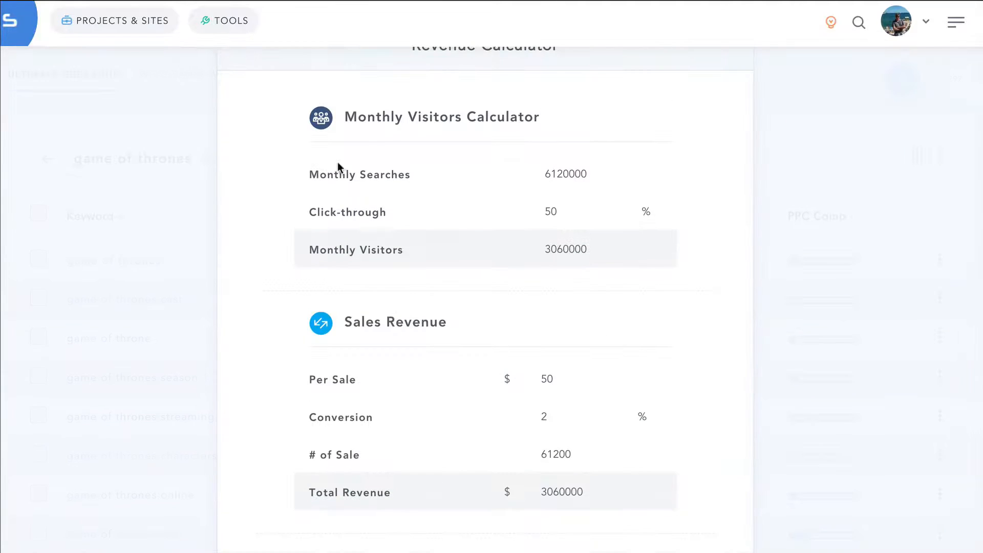
pyautogui.click(828, 271)
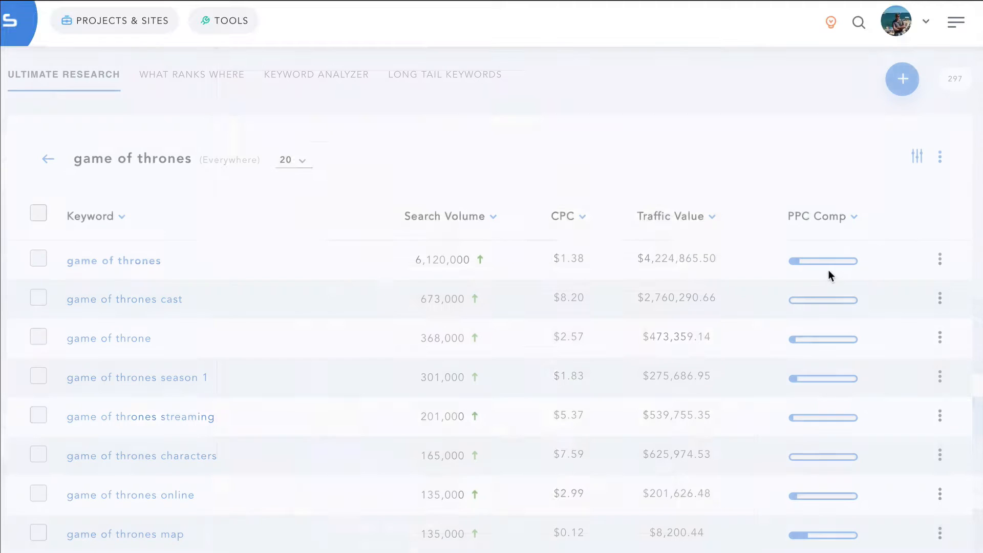
# Step: Check the keyword list's export options and the bulk actions available for the selected "game of thrones" and "game of thrones cast" keywords
pyautogui.click(939, 156)
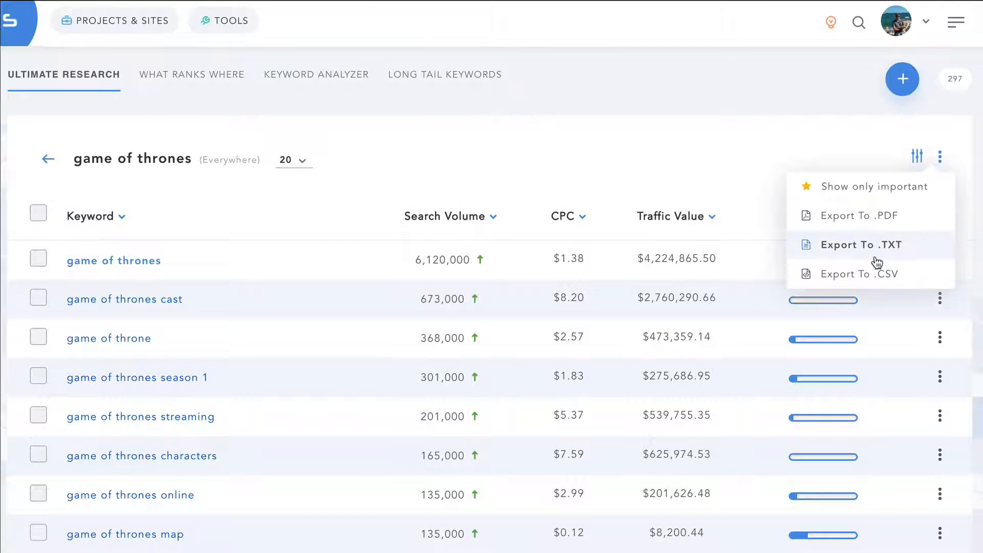
pyautogui.click(804, 143)
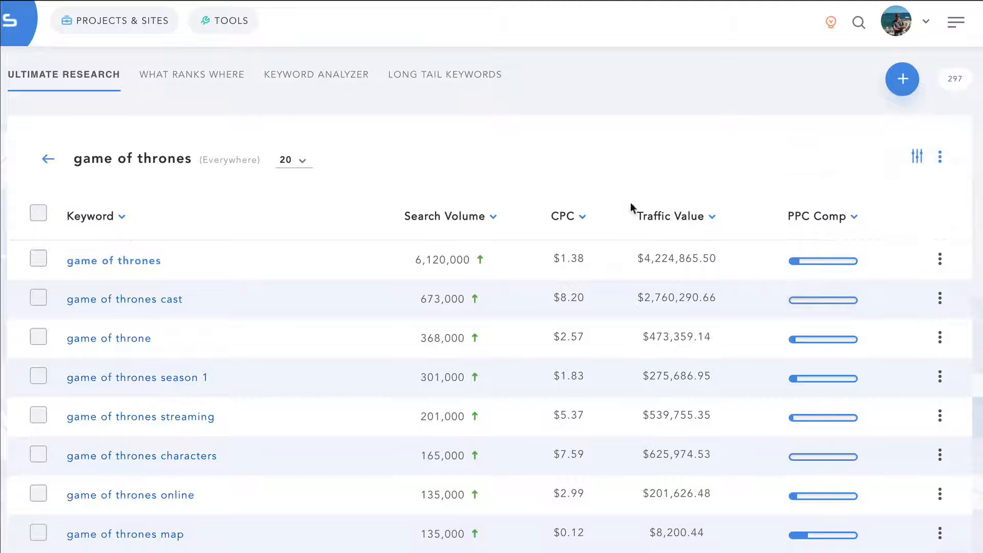
pyautogui.click(38, 259)
pyautogui.click(39, 298)
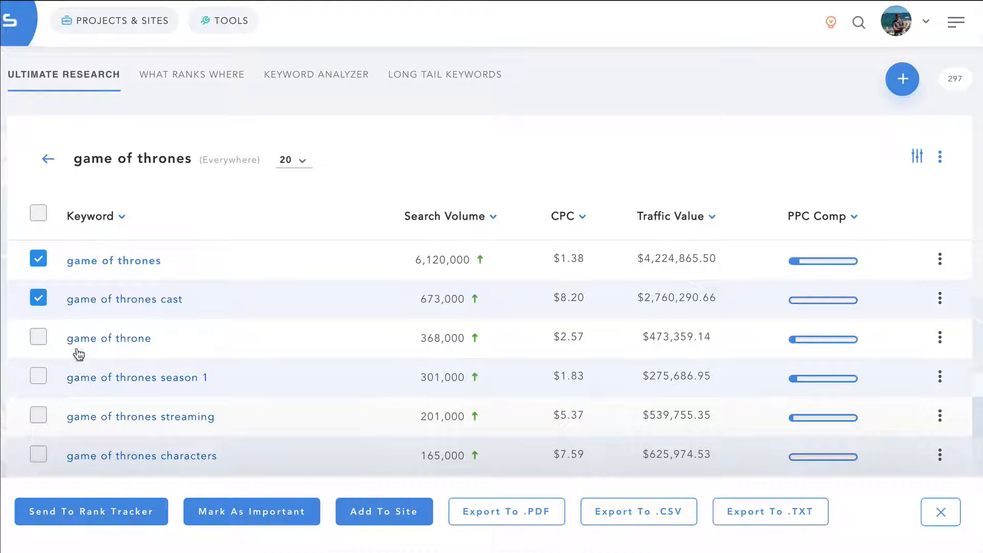
pyautogui.click(36, 298)
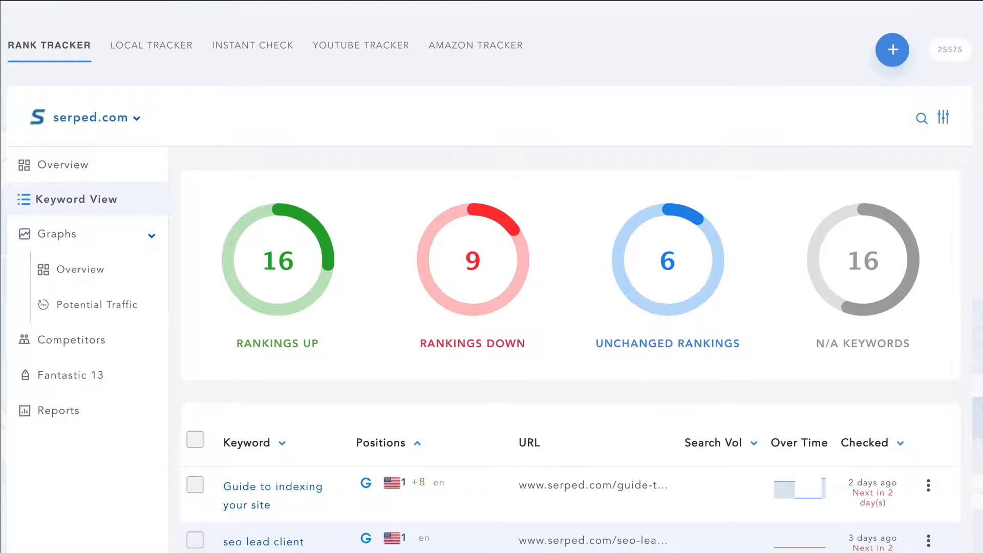
# Step: Review serped.com's ranking summary and the tracked keyword list in the Rank Tracker's Keyword View
pyautogui.scroll(-1, 490, 284)
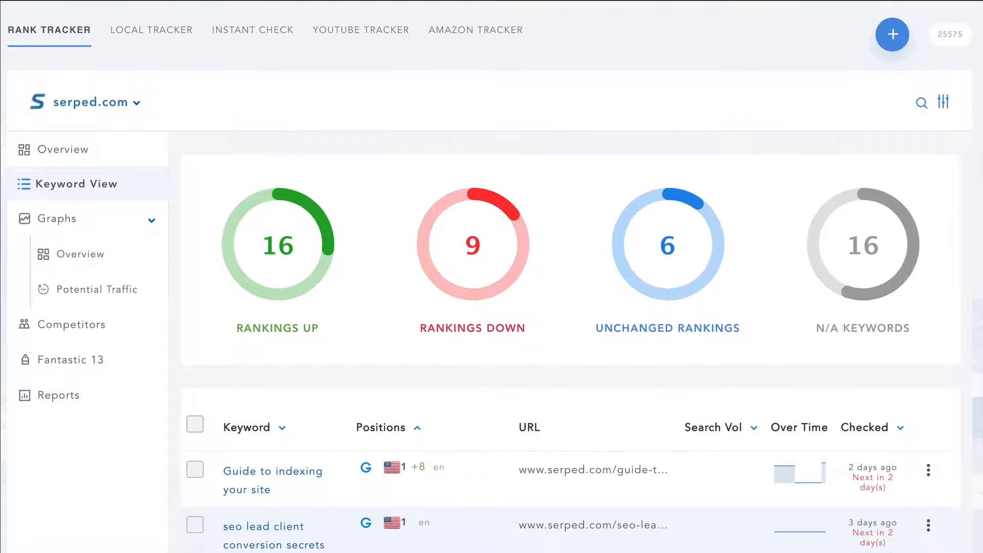
pyautogui.scroll(-1, 490, 284)
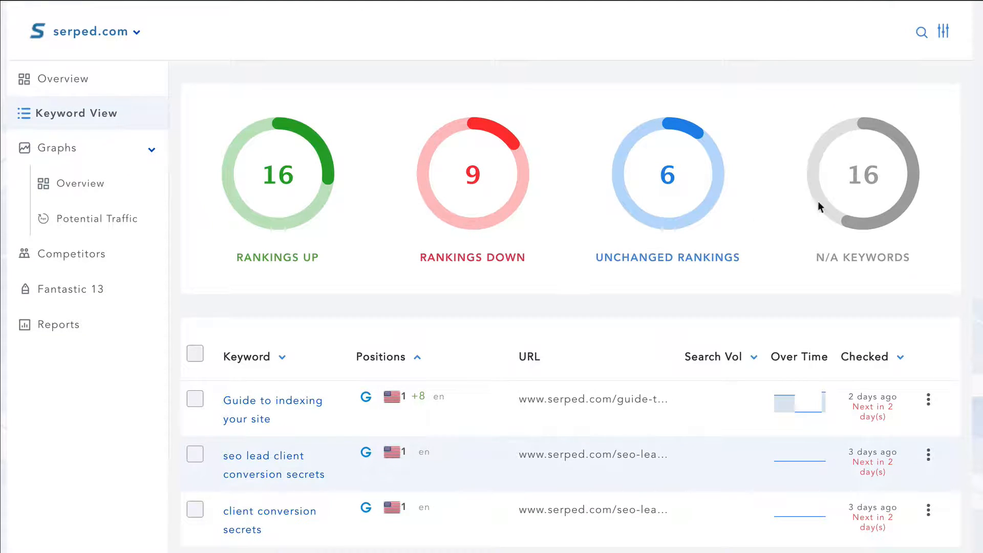
pyautogui.scroll(-5, 490, 284)
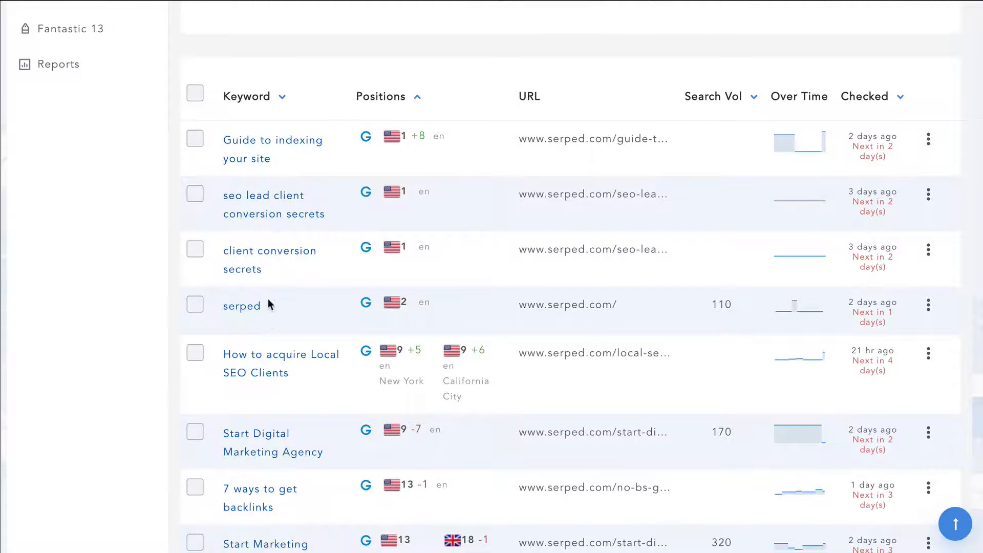
# Step: Examine the Overtime Graph and its date range options for the "Start Digital Marketing Agency" keyword, and close the graph
pyautogui.moveTo(787, 138)
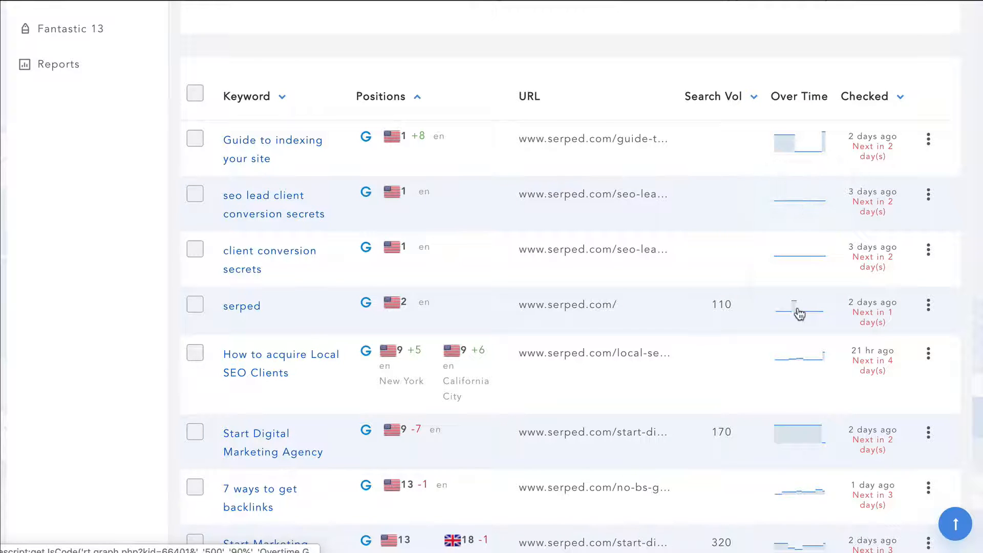
pyautogui.click(790, 434)
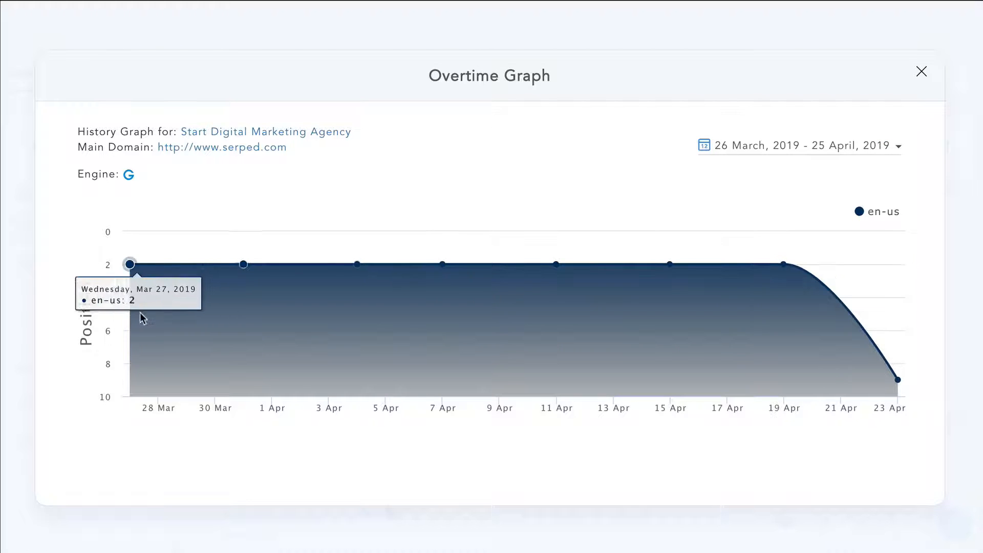
pyautogui.moveTo(898, 389)
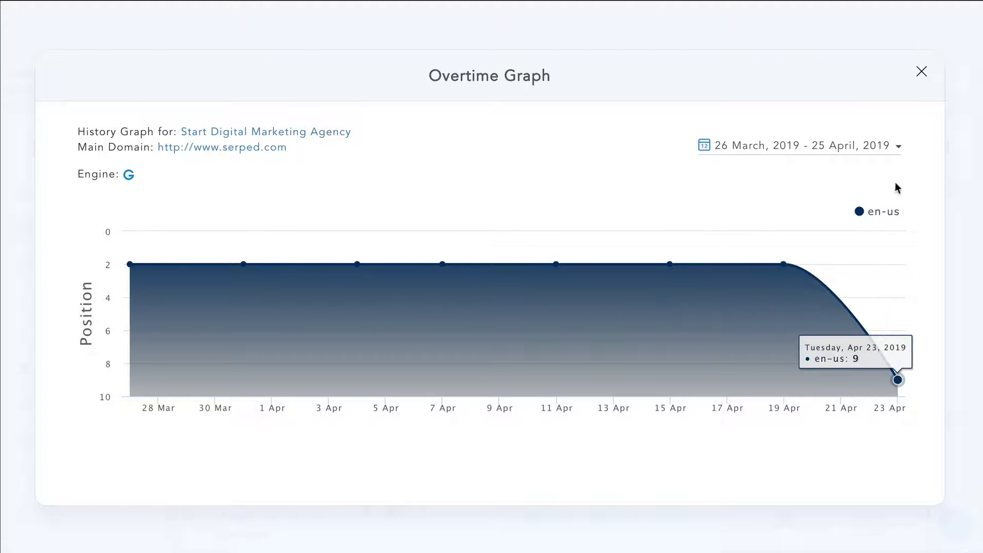
pyautogui.click(898, 146)
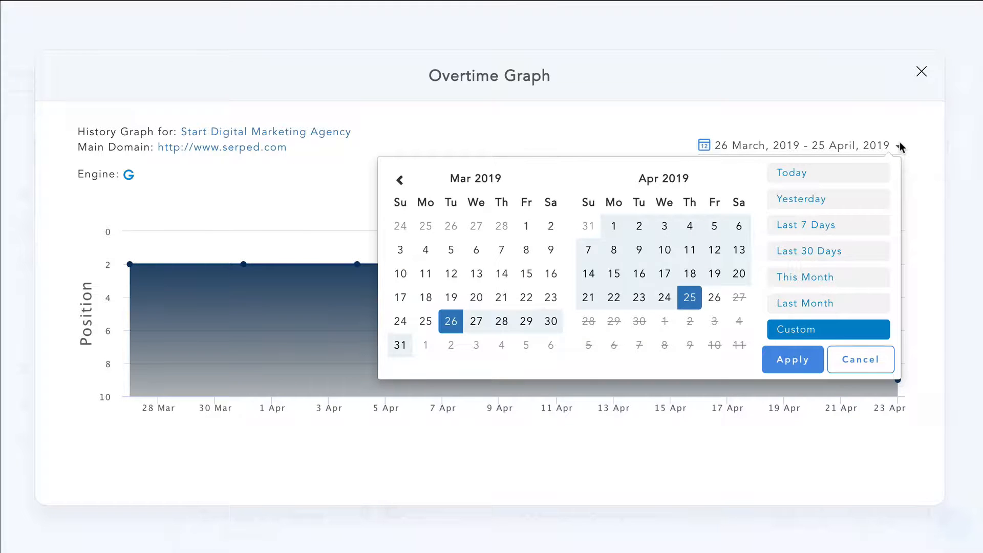
pyautogui.click(899, 141)
pyautogui.click(921, 71)
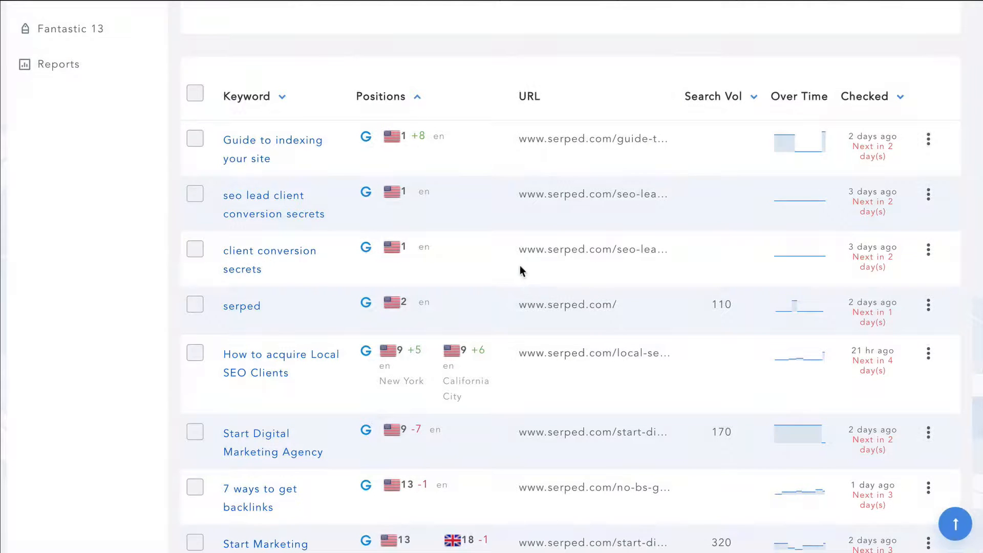
# Step: Open the detailed ranking report for the "Guide to indexing your site" keyword and check its history graph's date range options
pyautogui.click(928, 138)
pyautogui.click(884, 177)
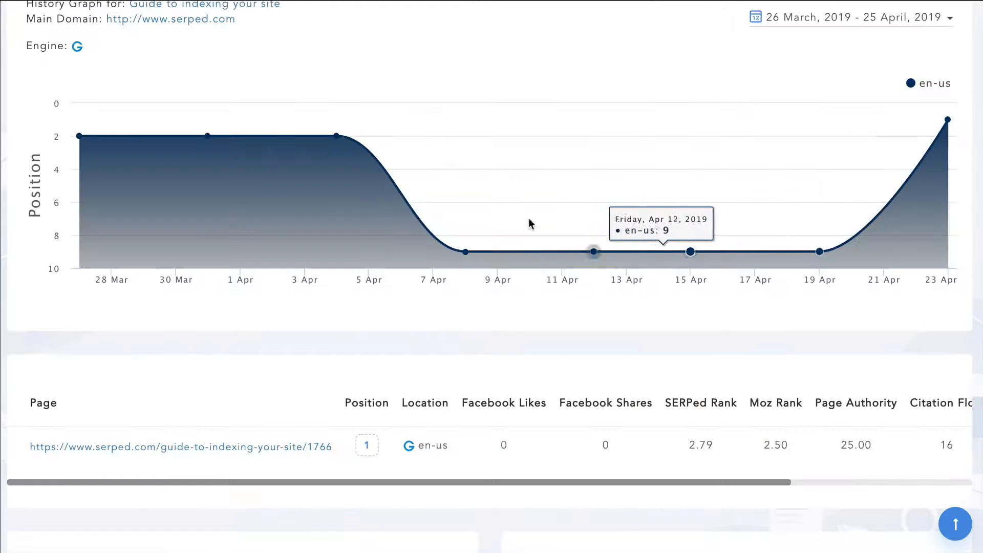
pyautogui.click(948, 20)
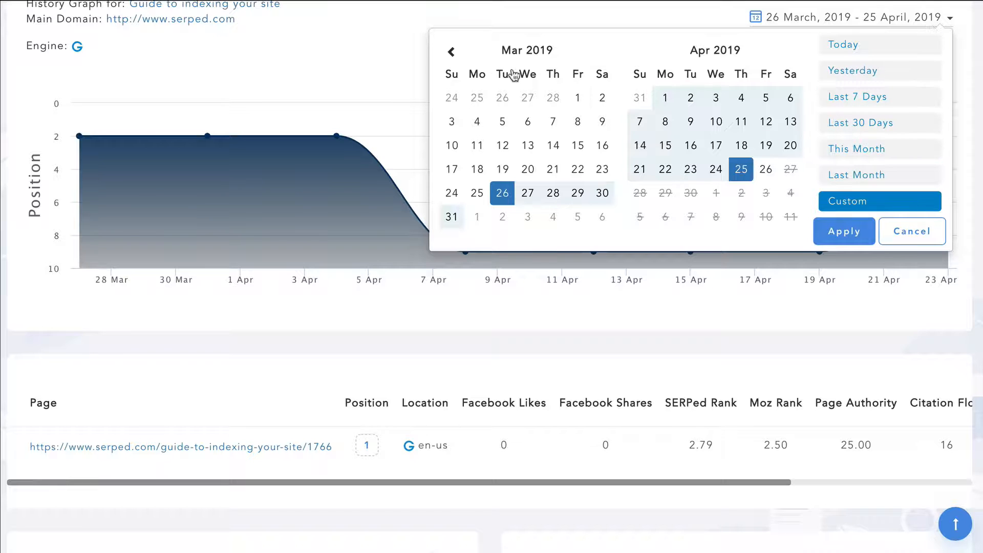
pyautogui.click(947, 20)
# Step: Review the page metrics, assigned notes and dated ranking table in the "Guide to indexing your site" report
pyautogui.scroll(-10, 972, 171)
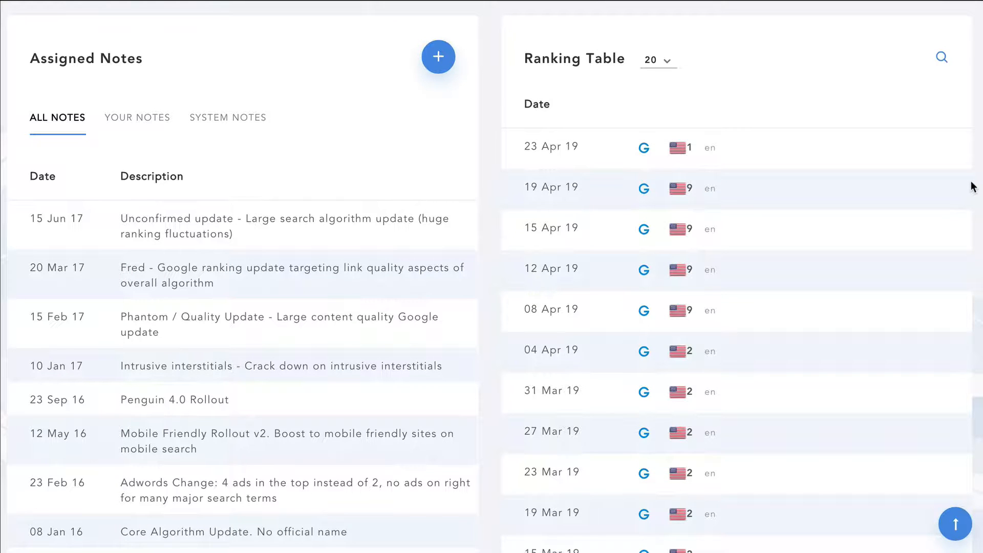
pyautogui.scroll(9, 973, 187)
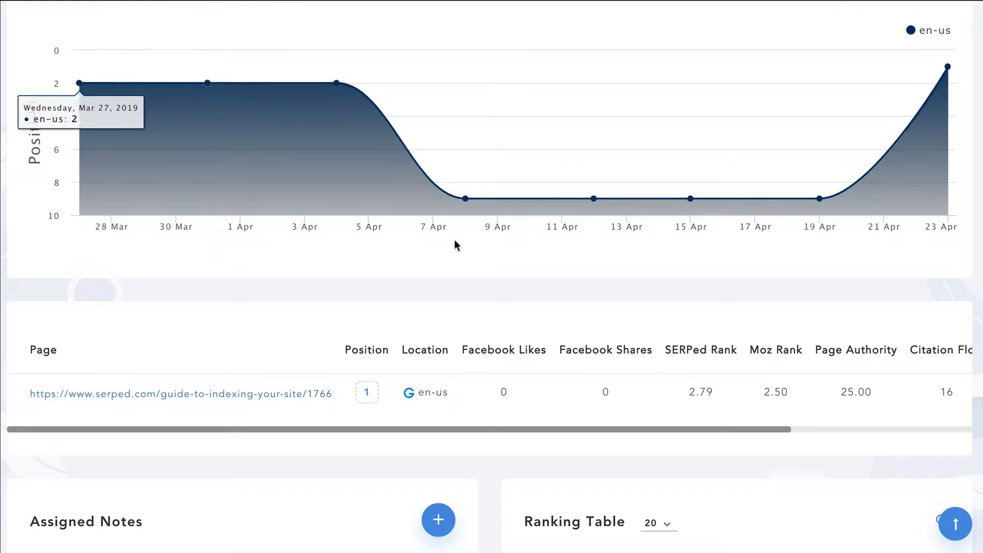
pyautogui.scroll(-15, 975, 255)
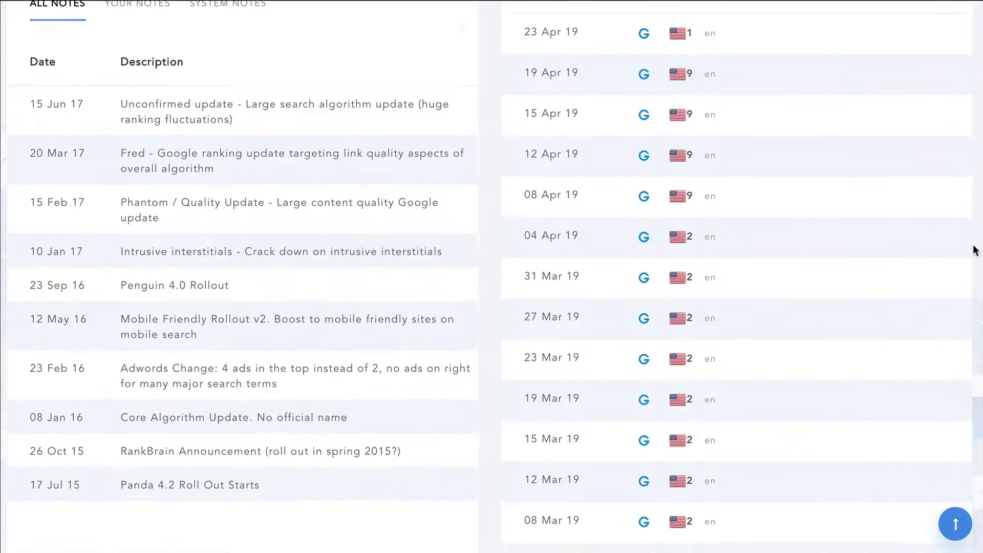
pyautogui.scroll(-10, 974, 276)
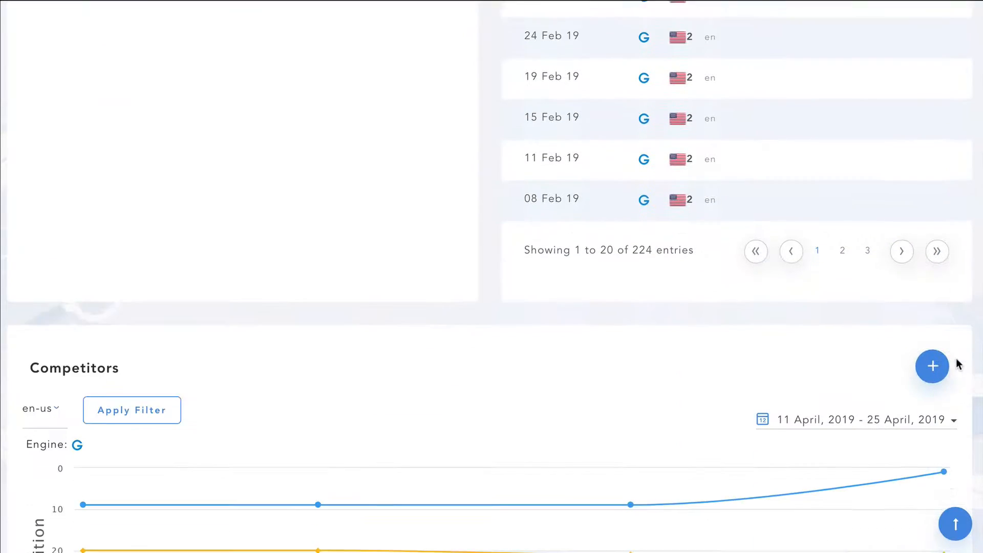
# Step: Examine the Competitors position graph in the keyword report and check its language-location filter choices
pyautogui.scroll(-5, 967, 389)
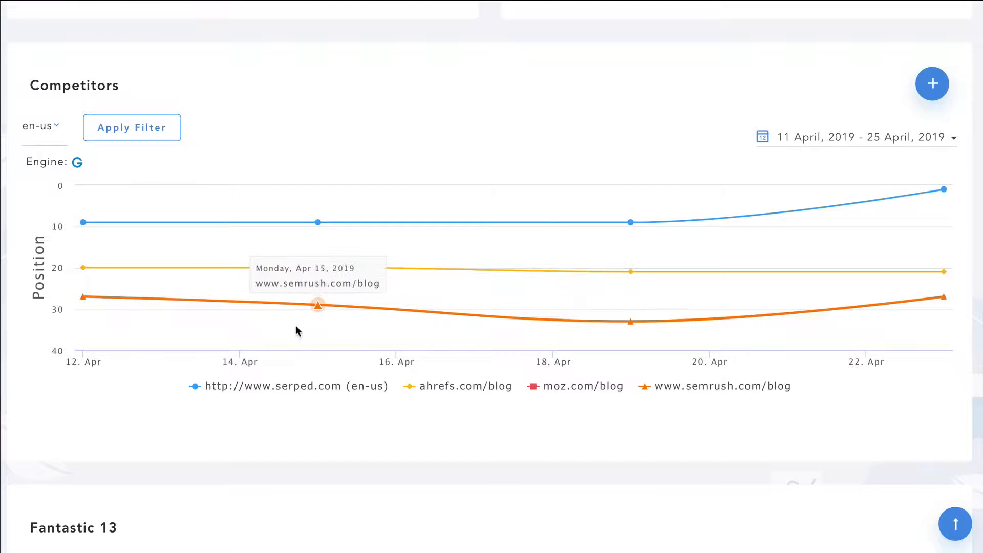
pyautogui.click(52, 130)
pyautogui.click(53, 130)
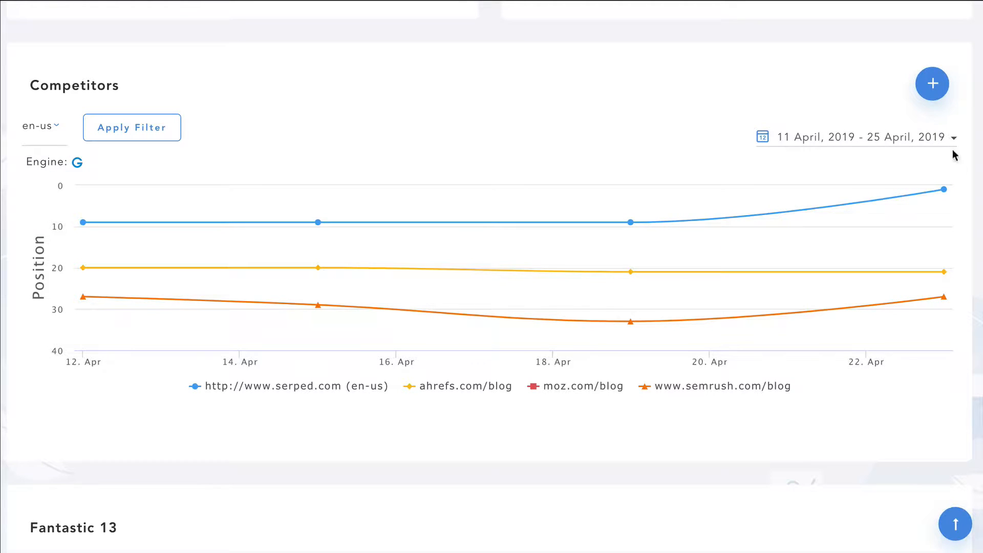
# Step: Inspect the Moz, Majestic and SERPed metrics of the webris.org page in the Fantastic 13 graph, and close them
pyautogui.scroll(-10, 976, 477)
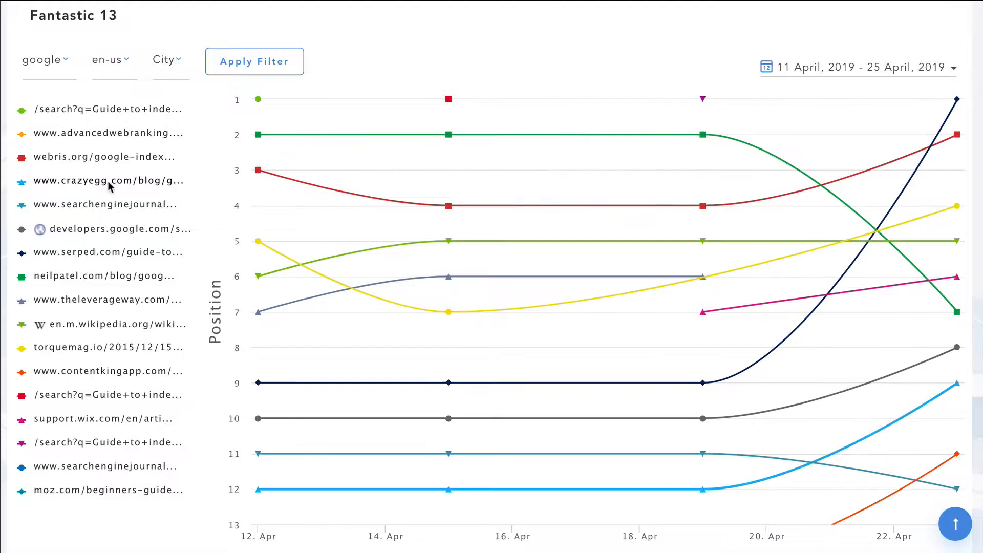
pyautogui.click(89, 161)
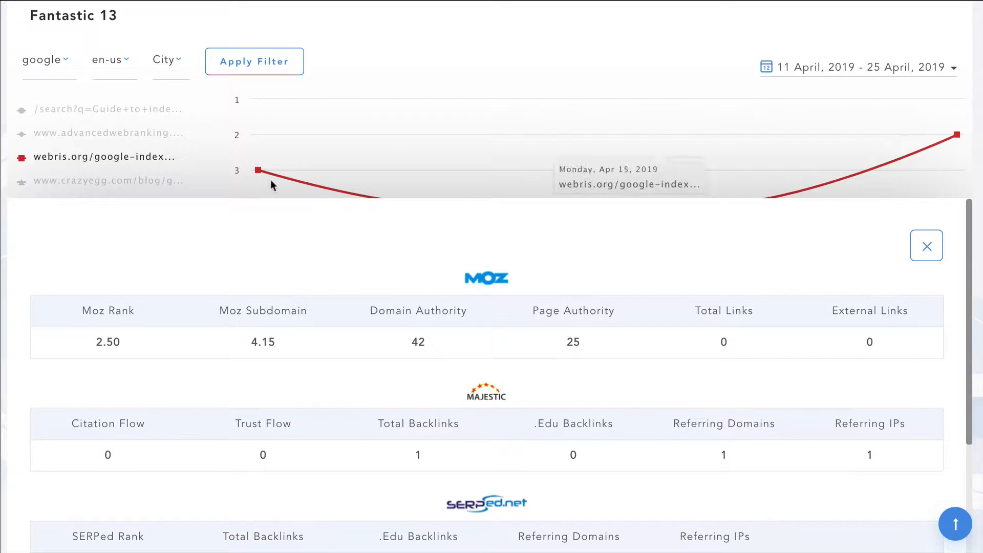
pyautogui.click(926, 248)
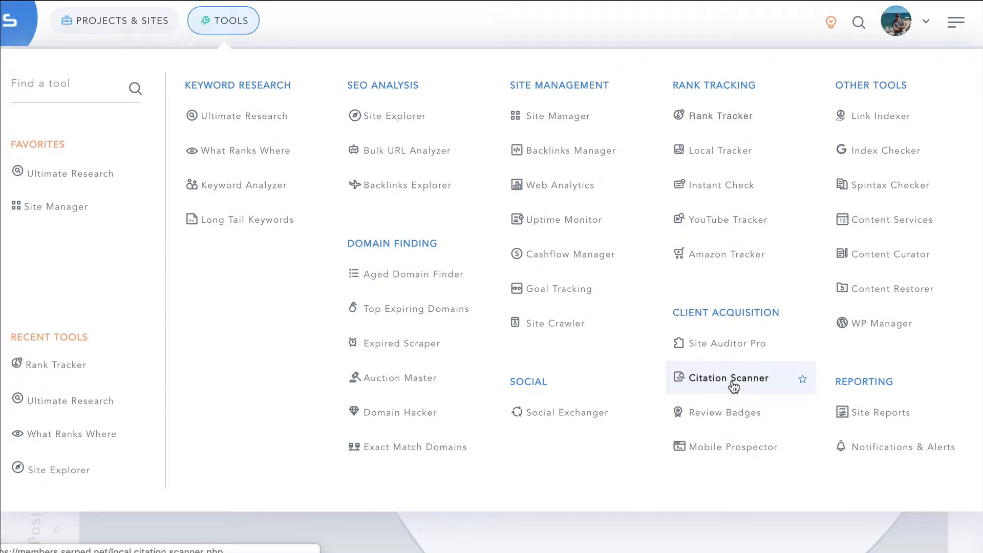
# Step: Look over the full tools overview and the calendar side panel, and check the available help and support options
pyautogui.click(887, 423)
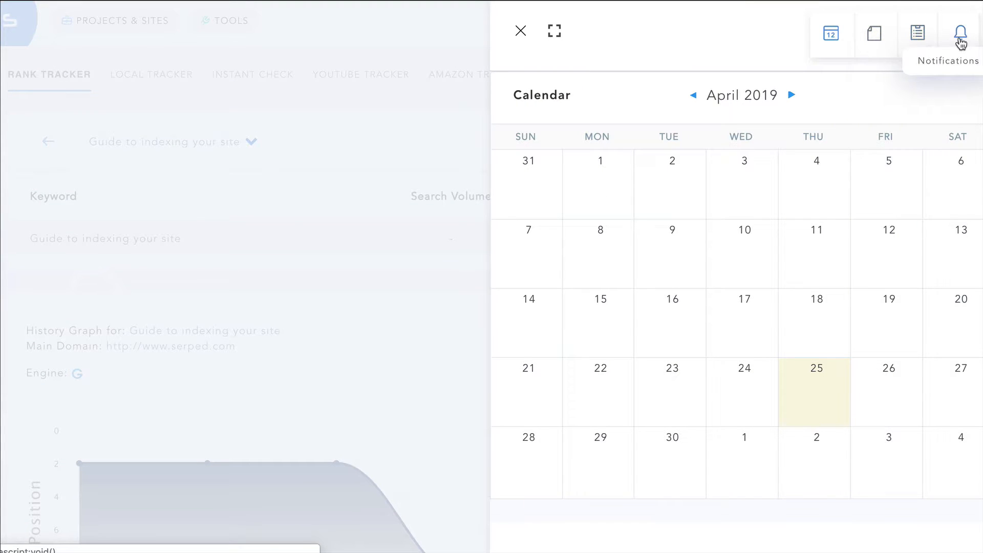
pyautogui.click(891, 374)
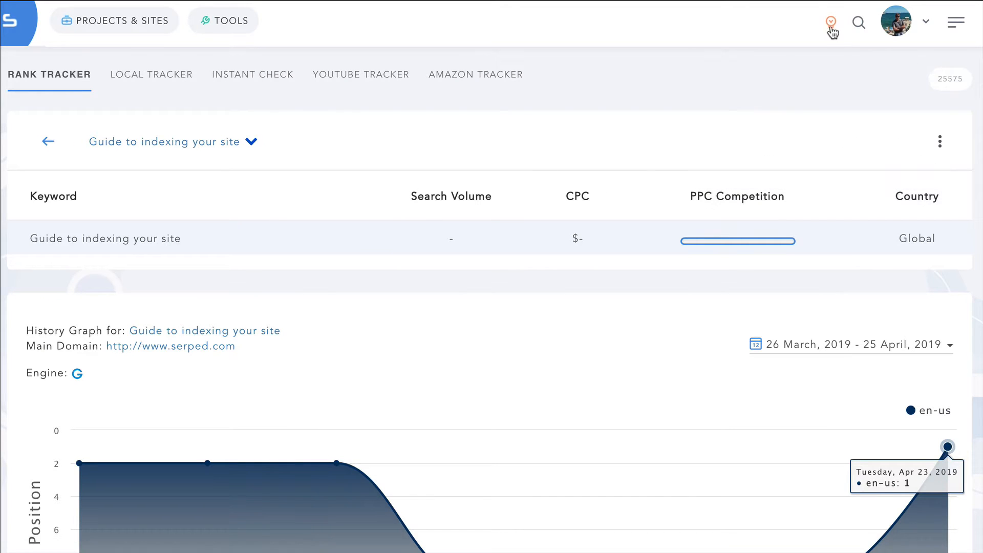
pyautogui.click(831, 29)
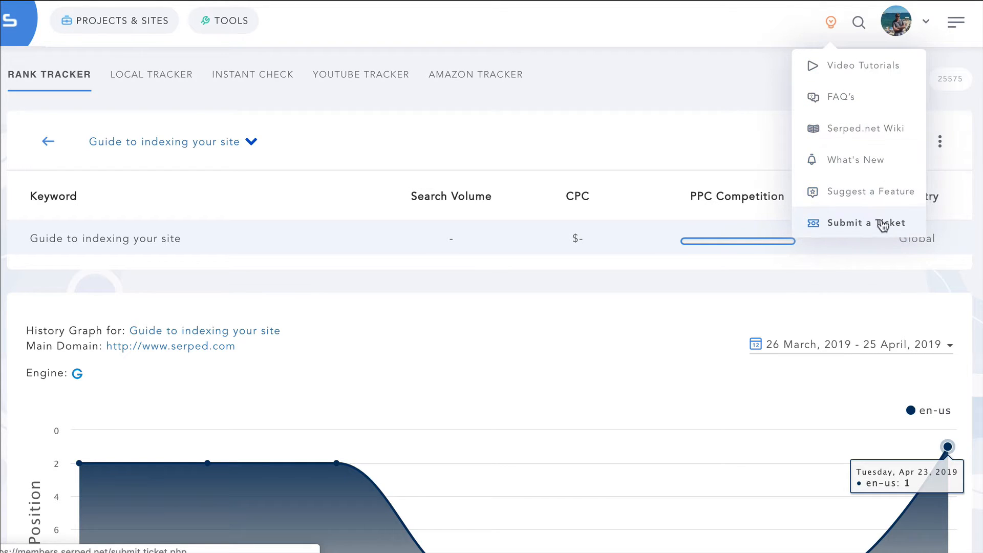
pyautogui.click(824, 28)
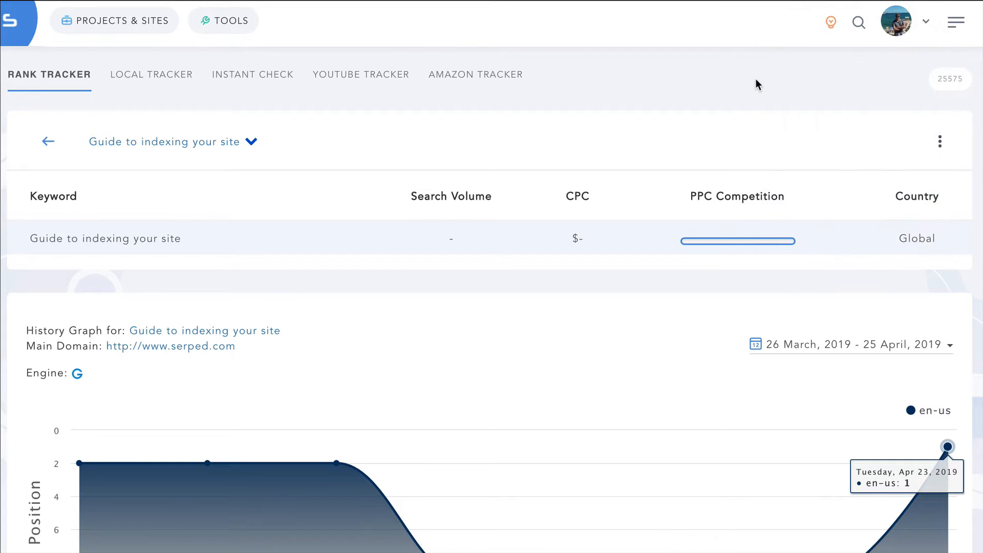